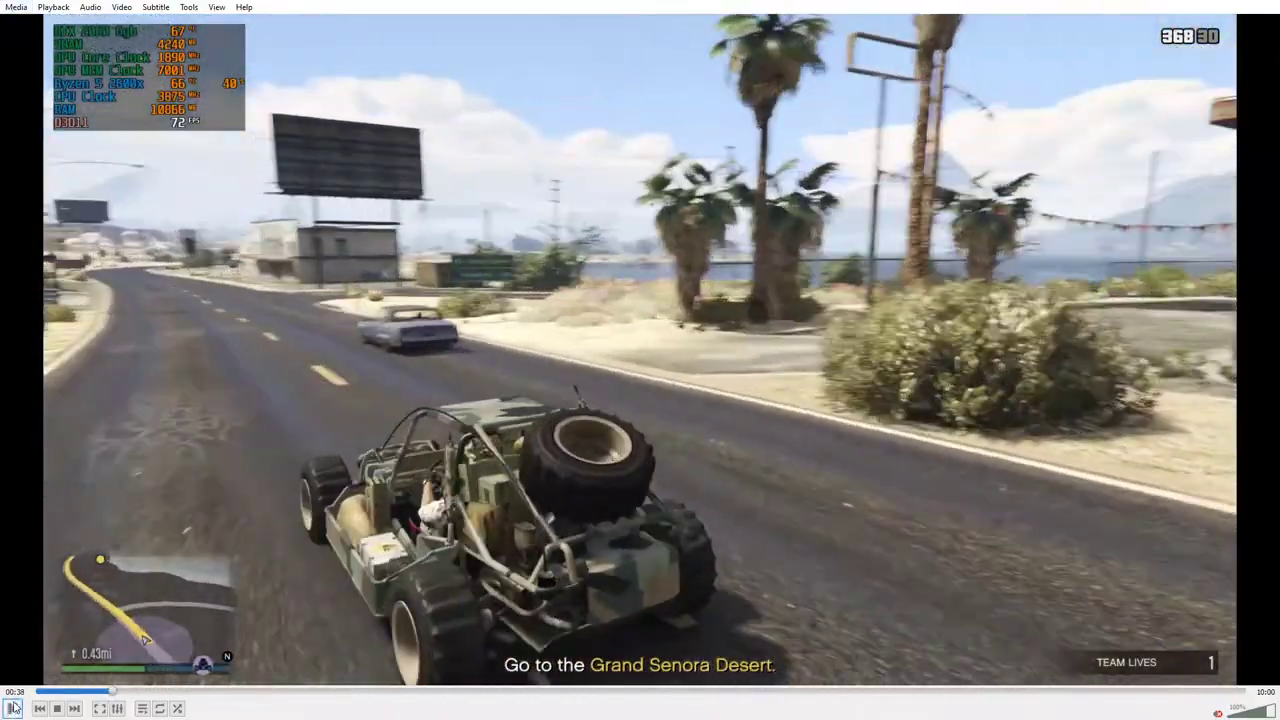
Pause the gameplay clip in VLC and minimize the player window.
click(12, 709)
click(604, 706)
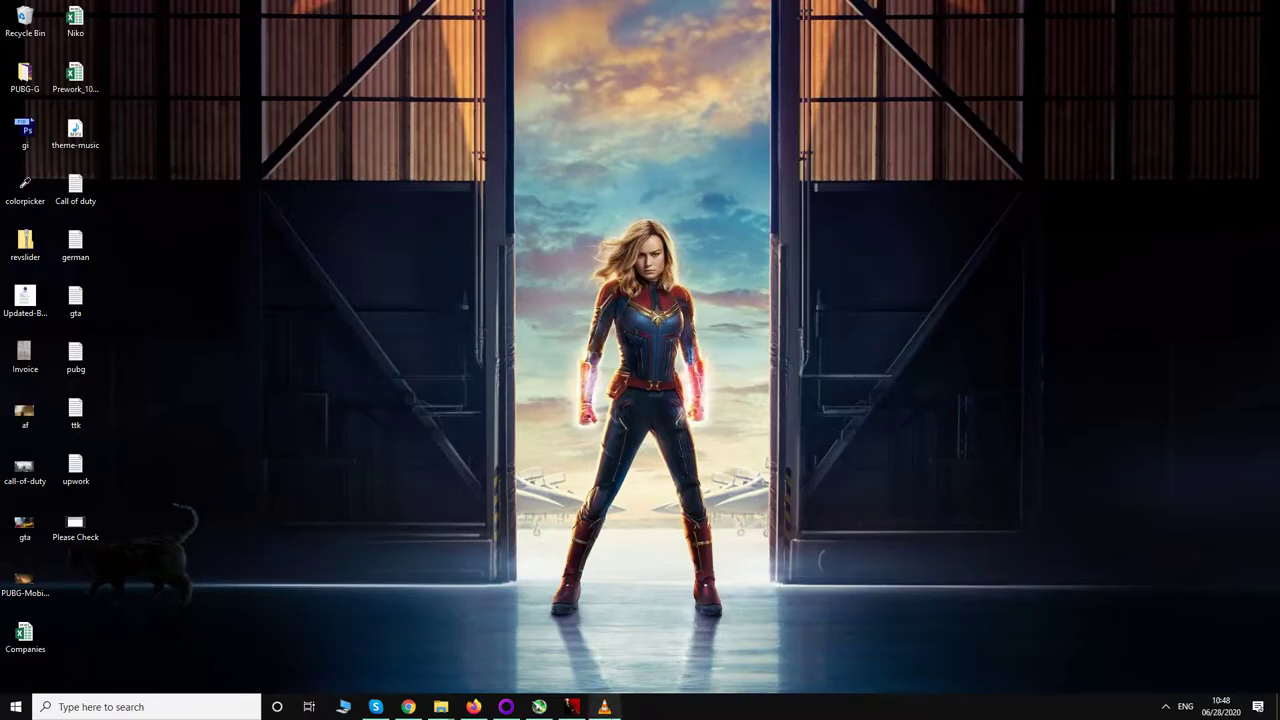
Close VLC media player from its taskbar jump list.
click(604, 706)
right_click(604, 706)
click(600, 687)
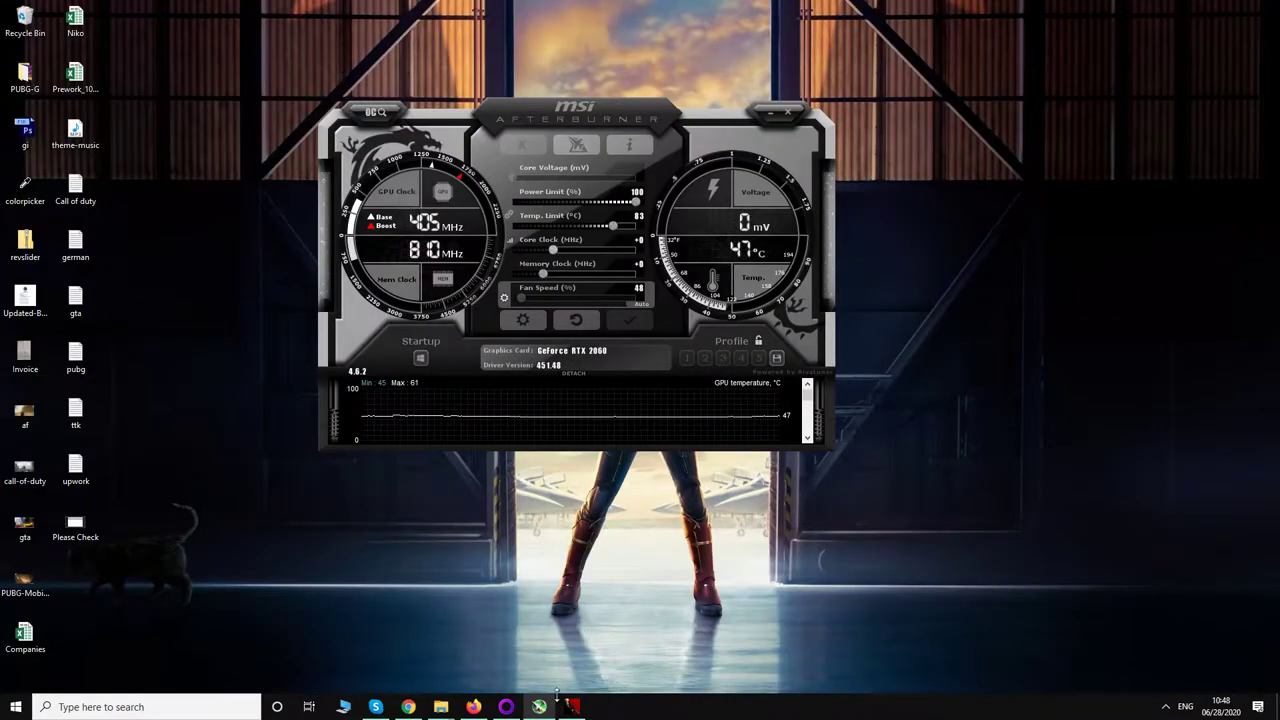
In Firefox, search Google for 'download msi afterburner' and open the official MSI Afterburner result.
click(473, 706)
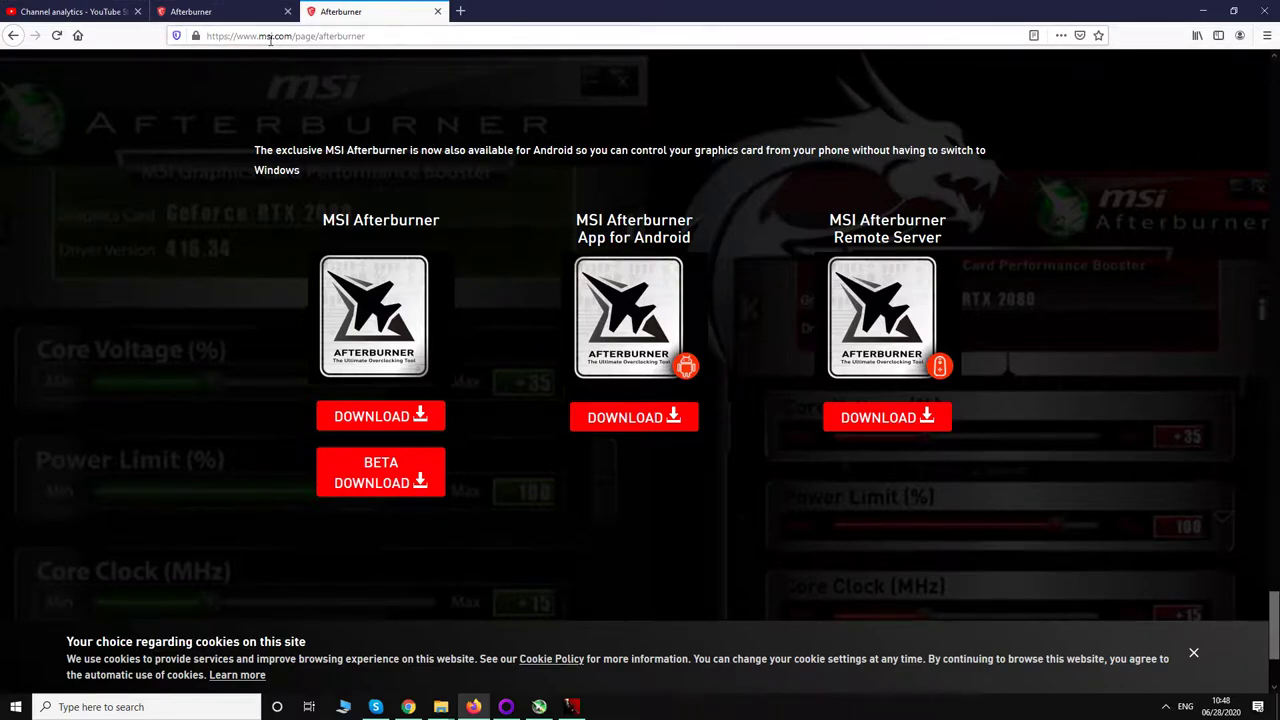
click(374, 34)
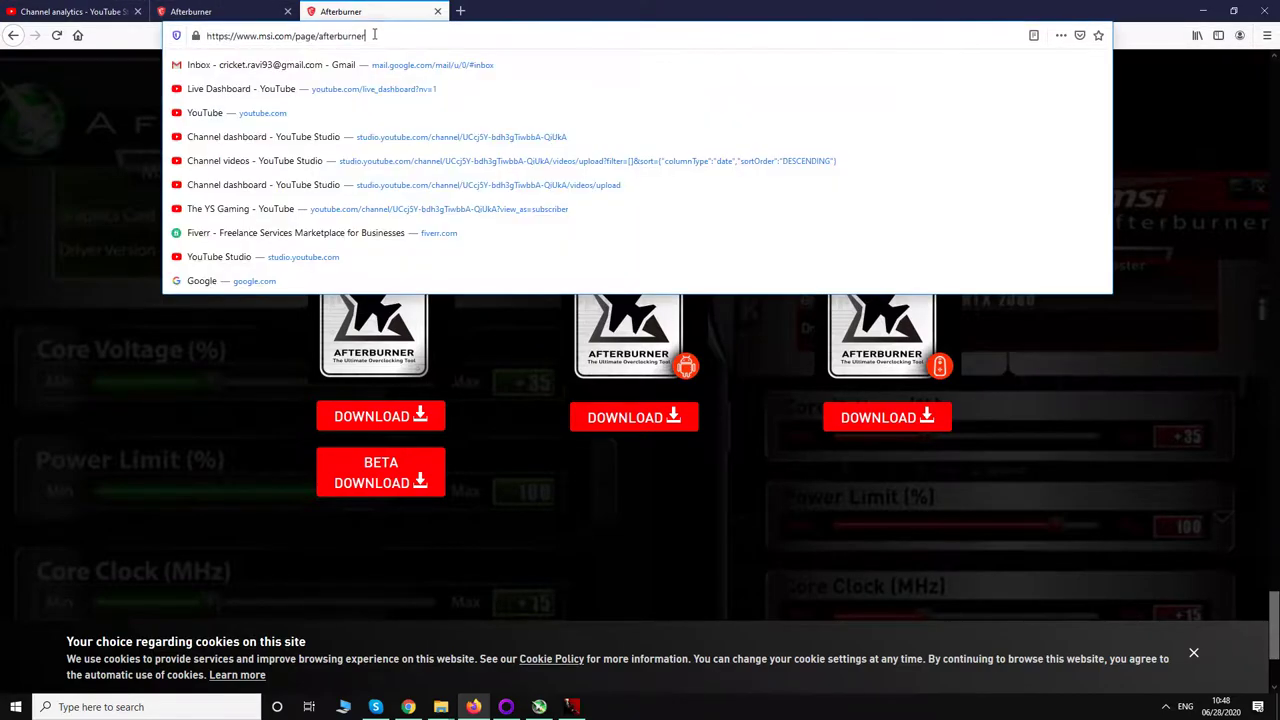
text(download mis)
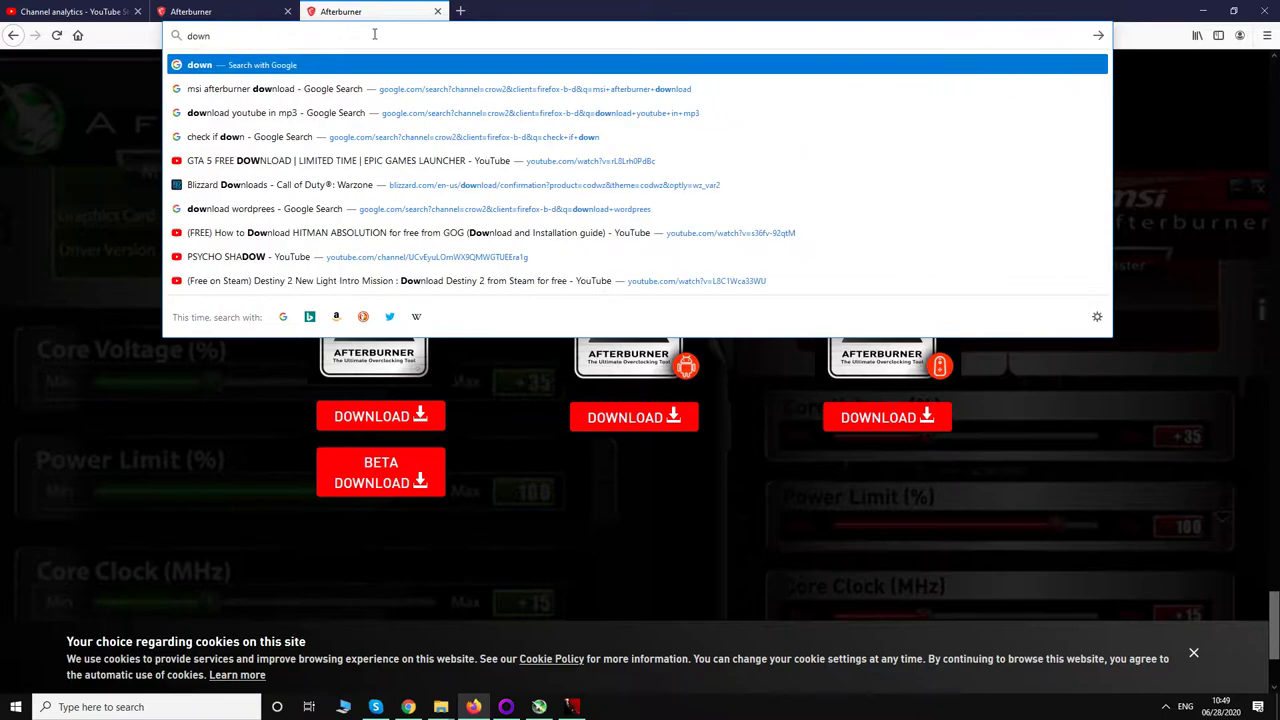
key(BackSpace)
key(BackSpace)
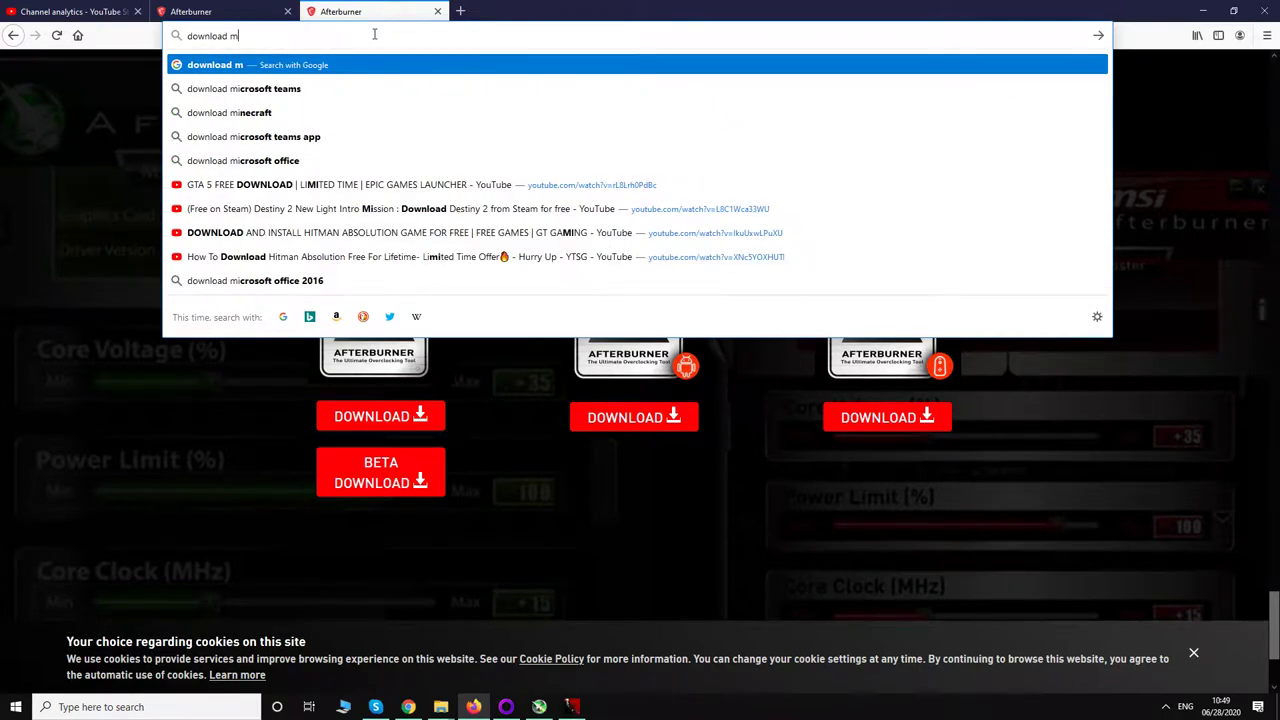
text(si afterburner)
key(Return)
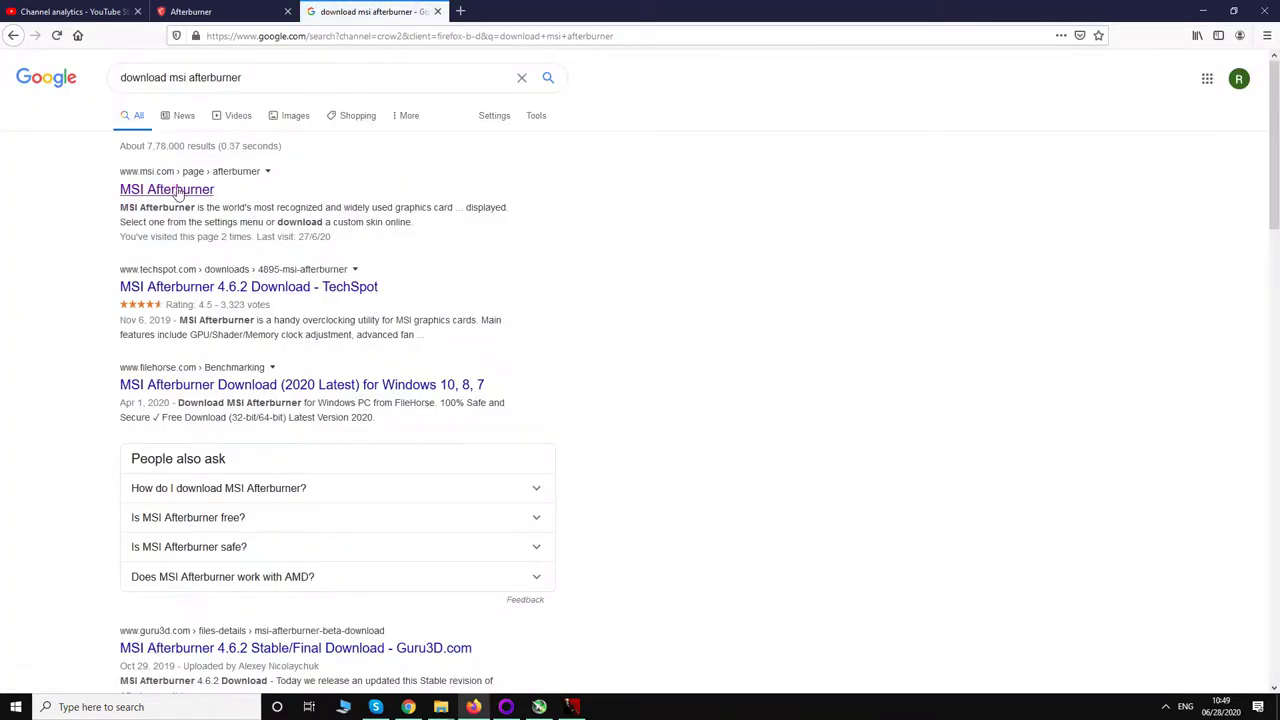
click(200, 190)
Scroll the msi.com Afterburner page to its download section and download the MSI Afterburner installer.
scroll(592, 348, down, 15)
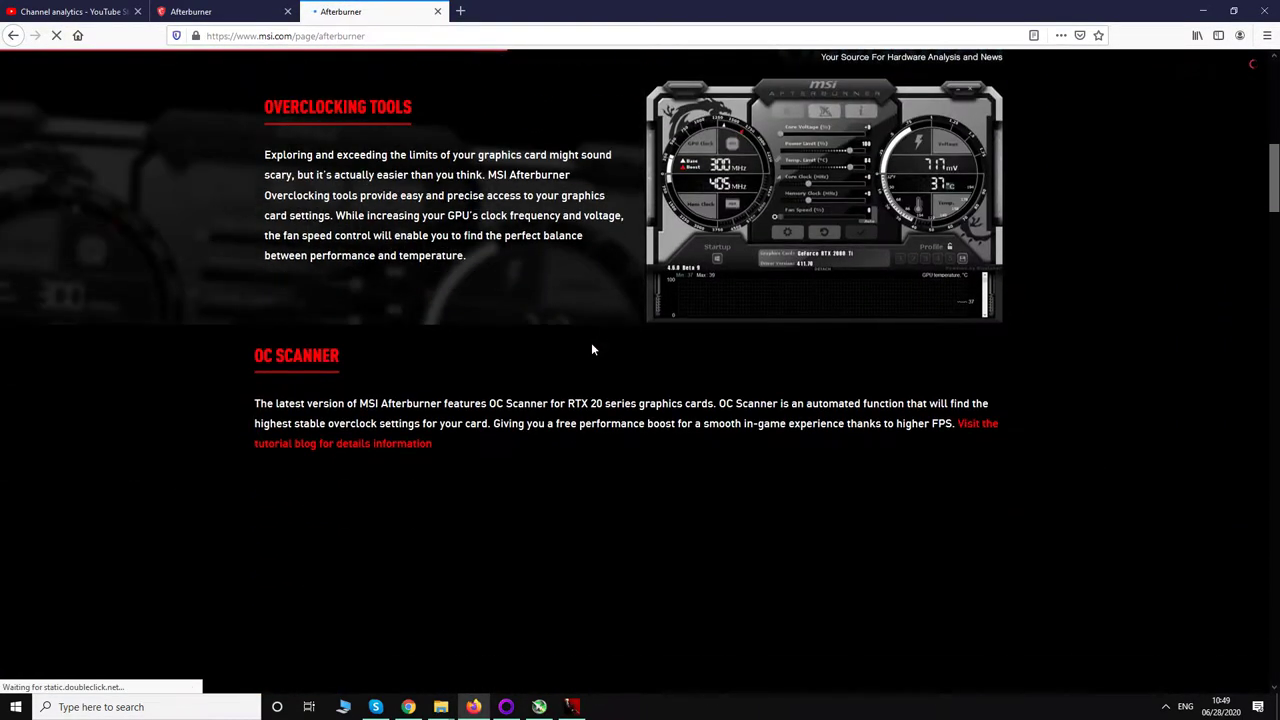
scroll(592, 346, down, 15)
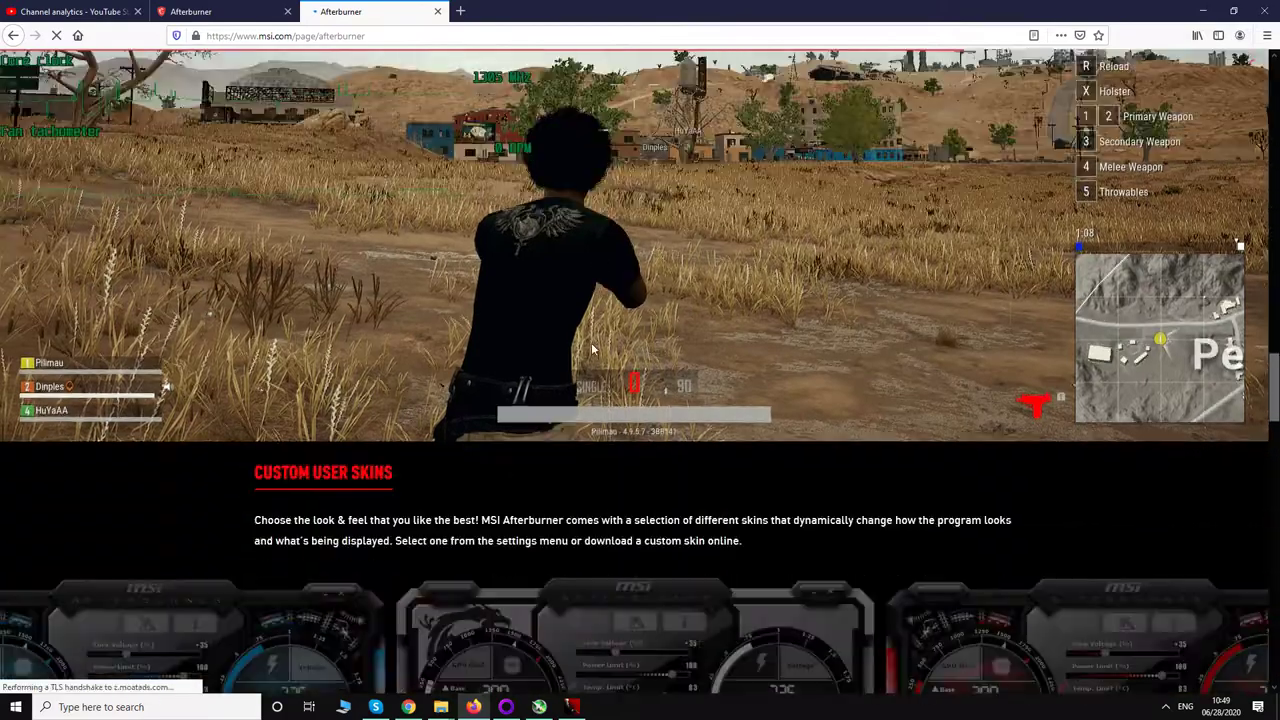
scroll(740, 485, down, 4)
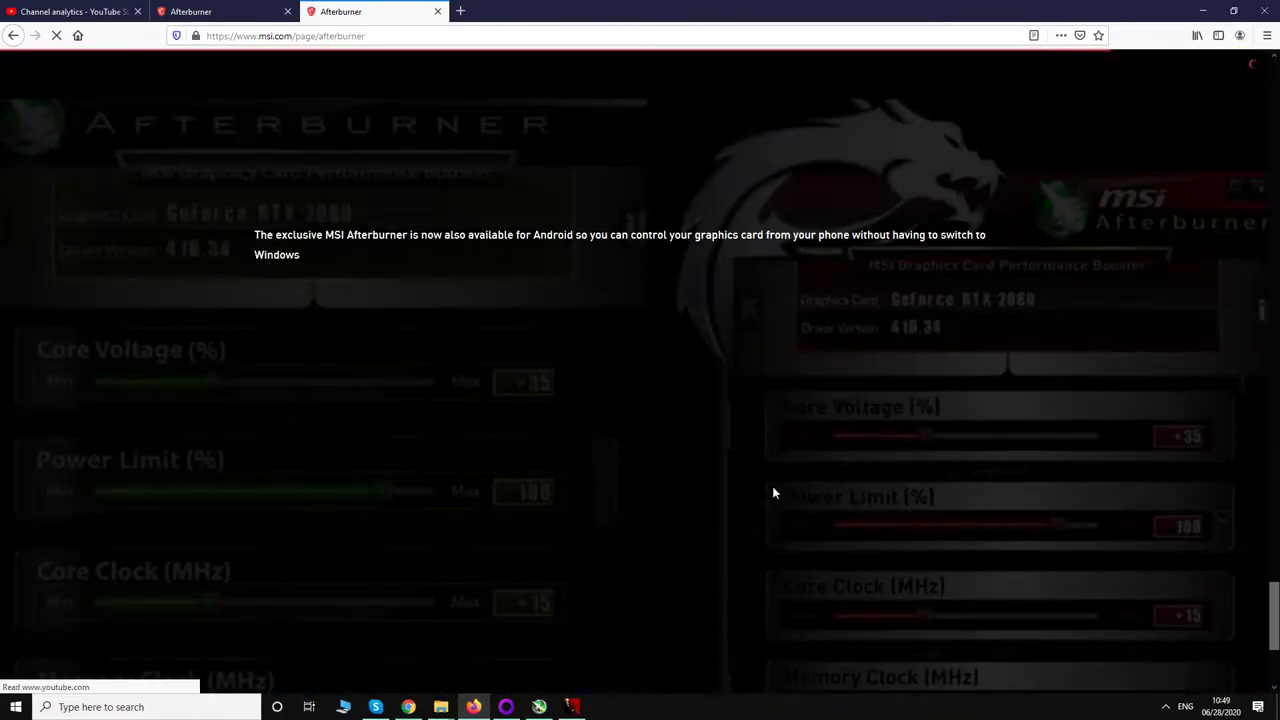
scroll(772, 492, up, 4)
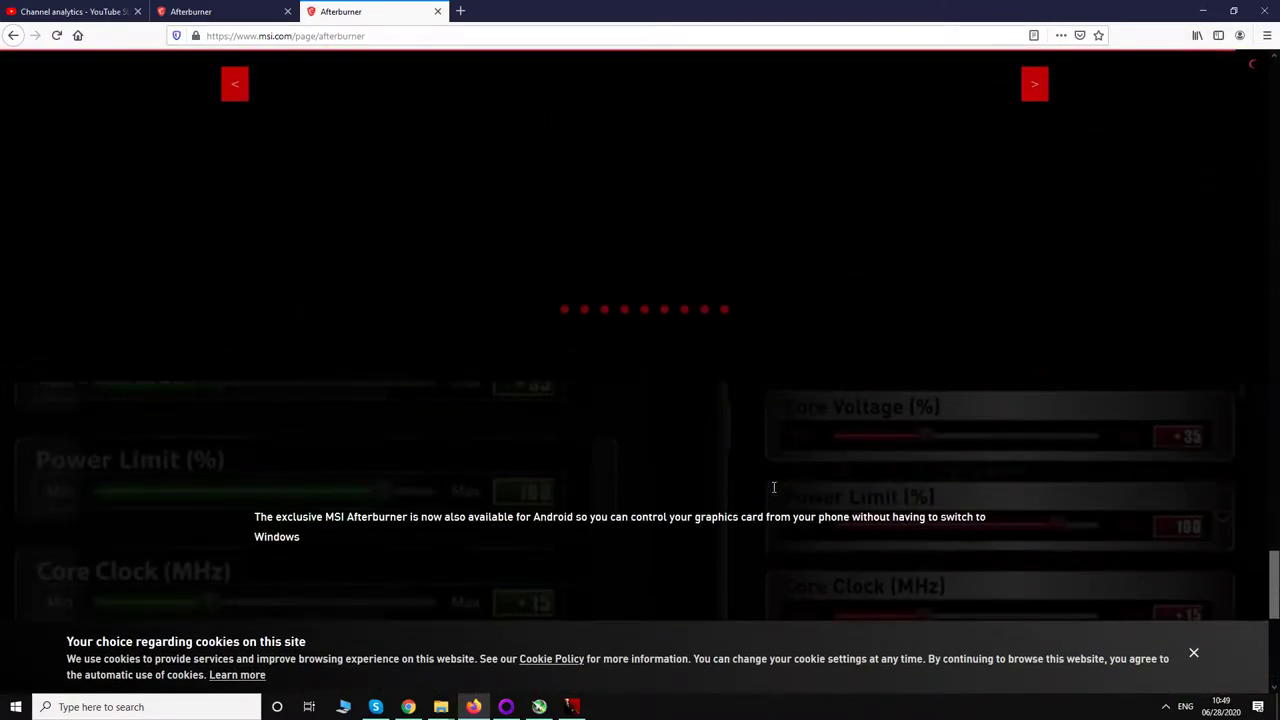
scroll(772, 492, down, 6)
scroll(772, 486, up, 4)
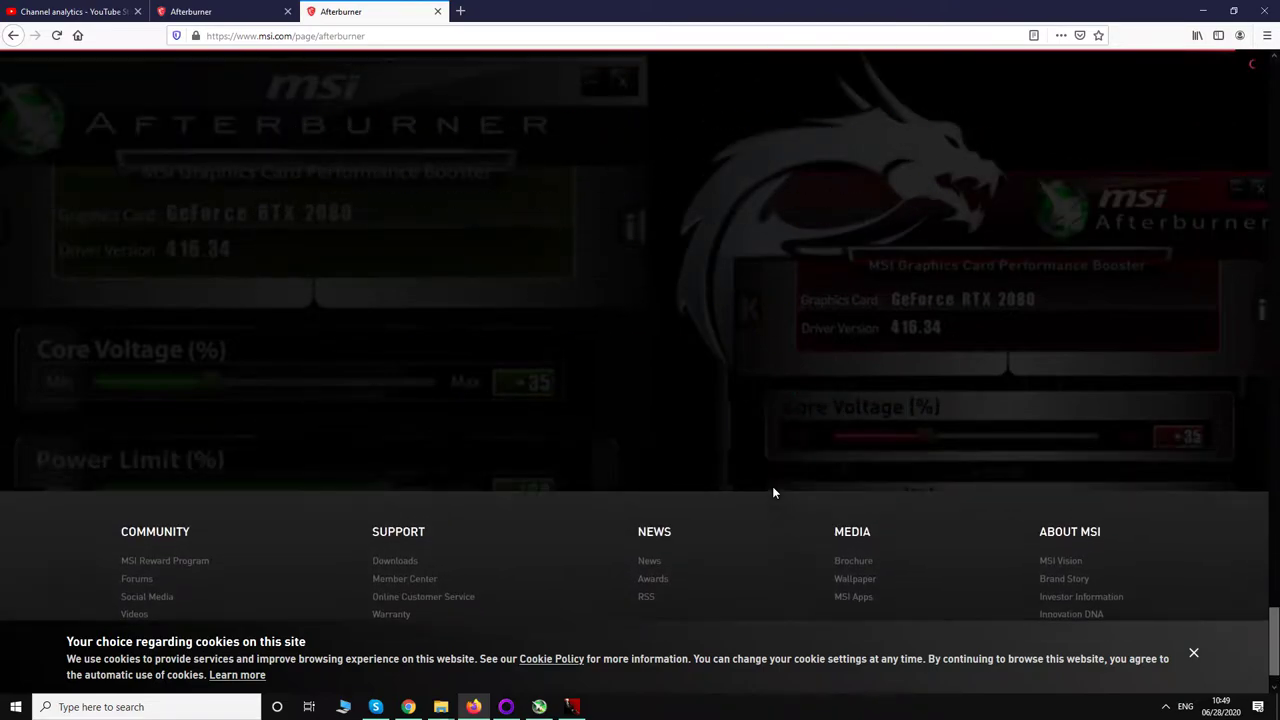
scroll(772, 485, down, 4)
scroll(772, 484, up, 2)
scroll(772, 491, up, 2)
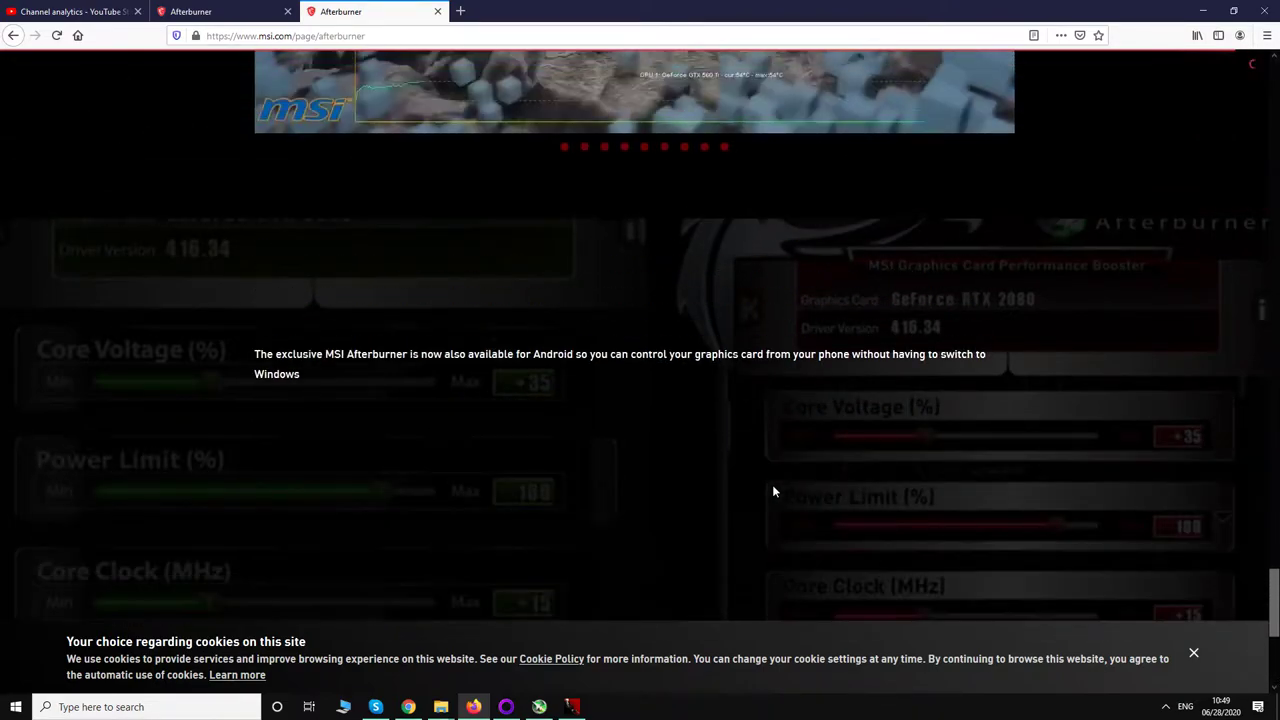
scroll(772, 491, up, 5)
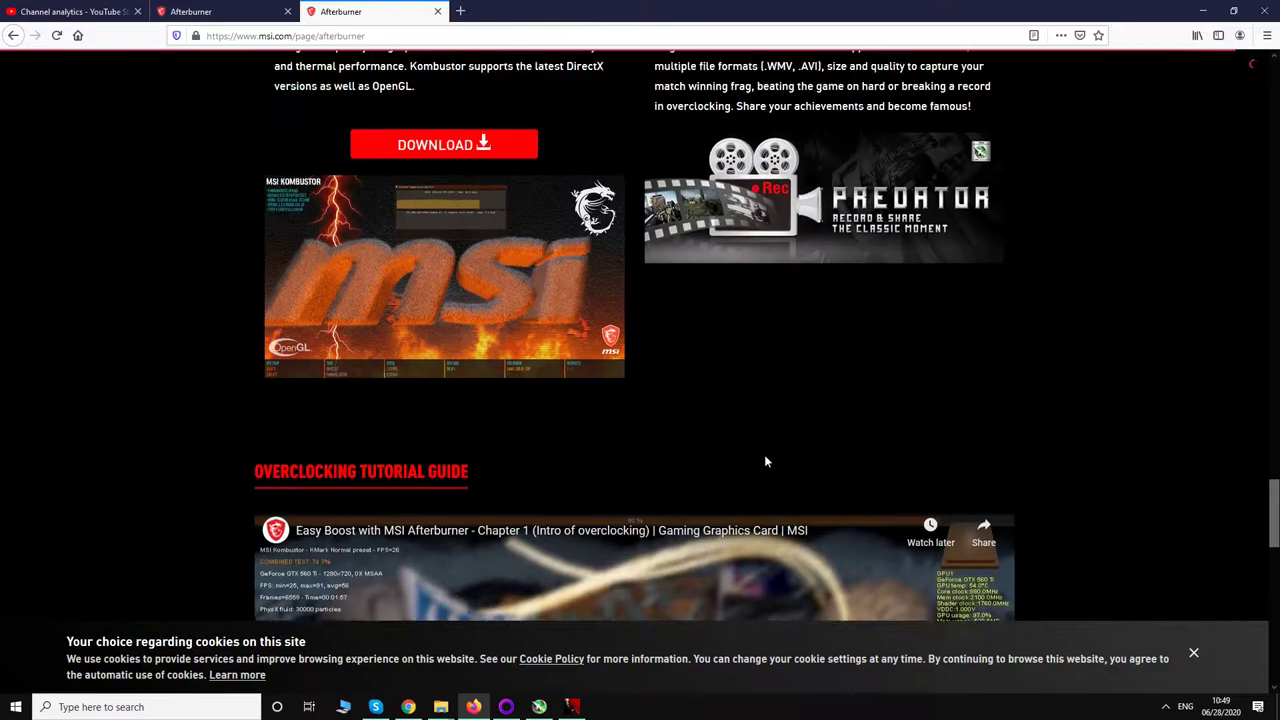
scroll(766, 457, down, 7)
scroll(772, 461, up, 2)
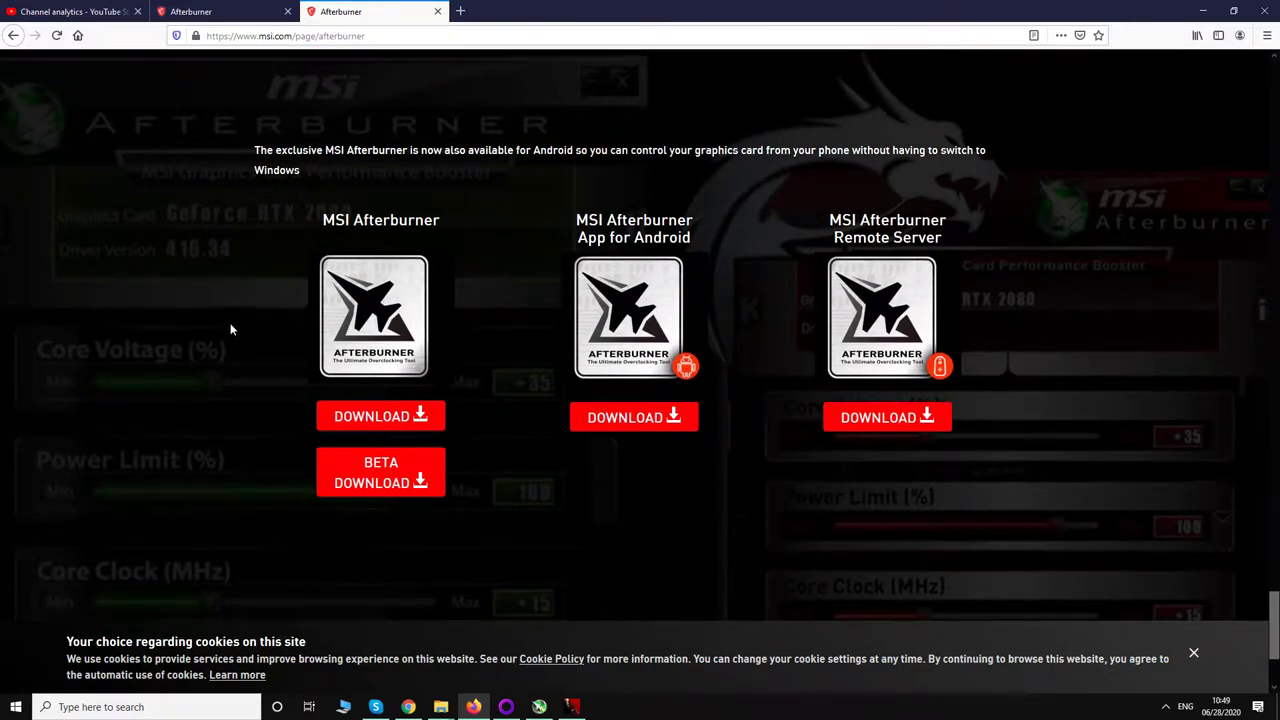
click(380, 417)
click(141, 711)
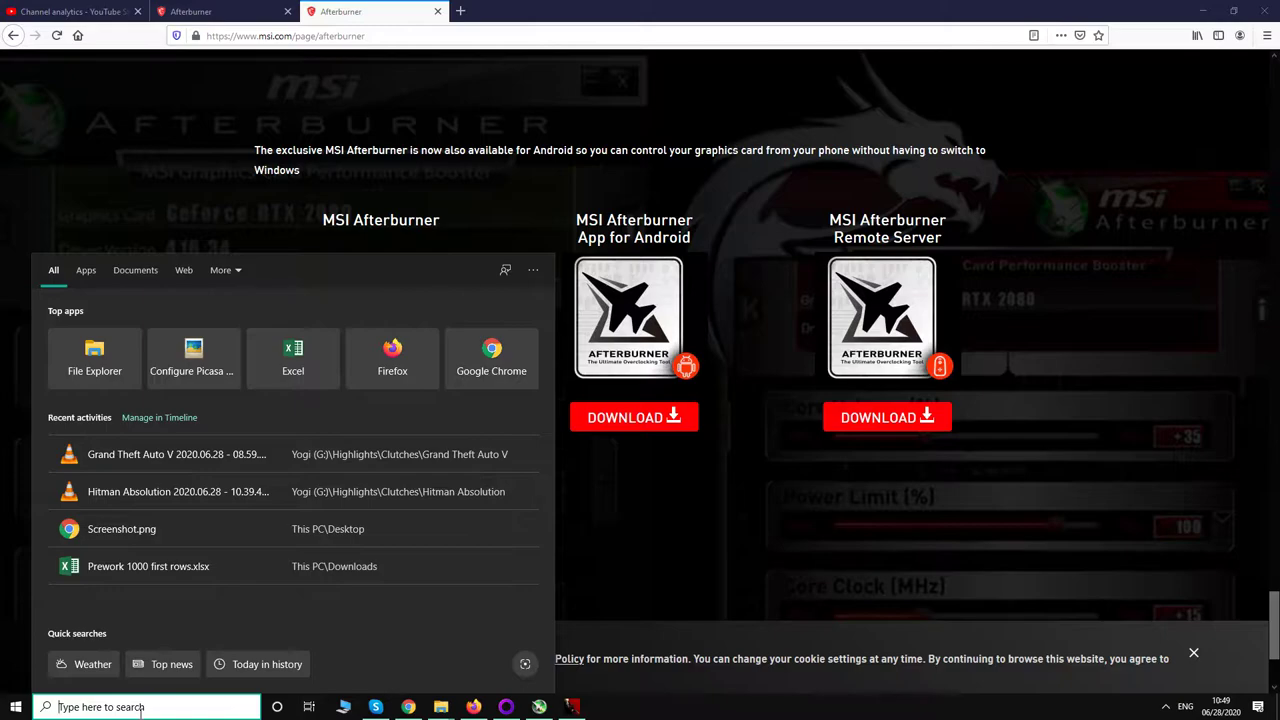
text(riv)
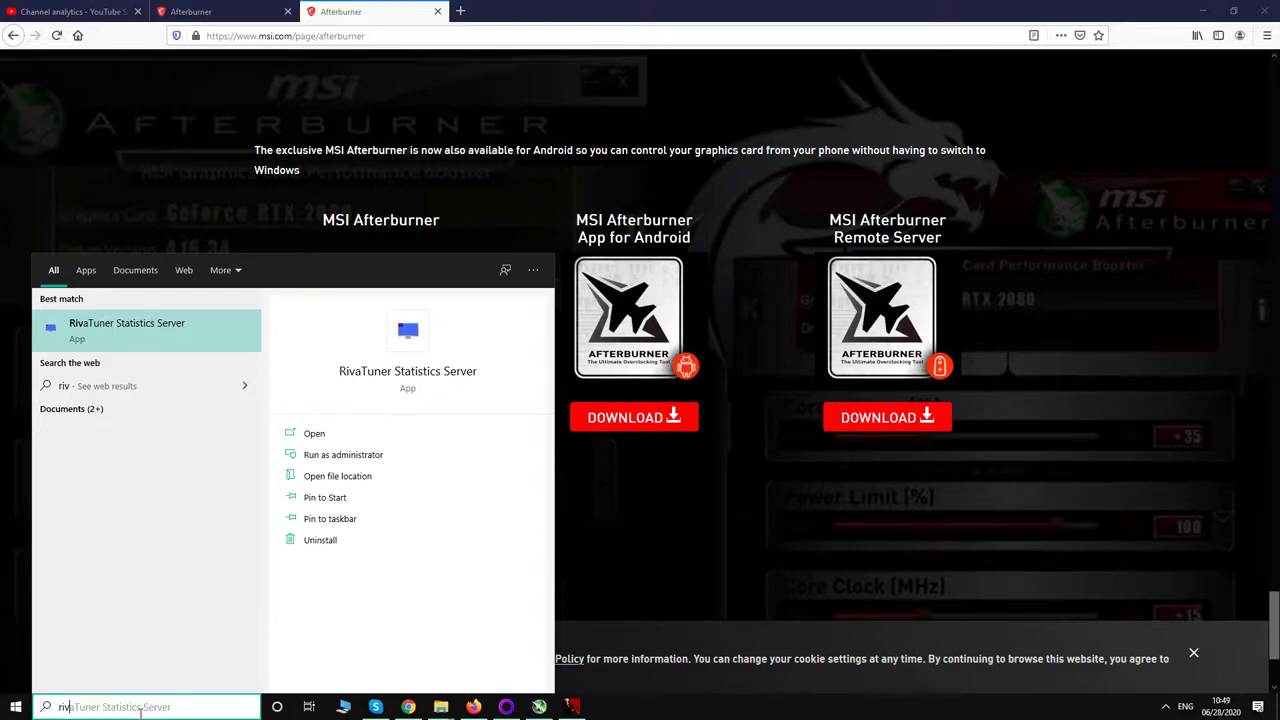
click(693, 514)
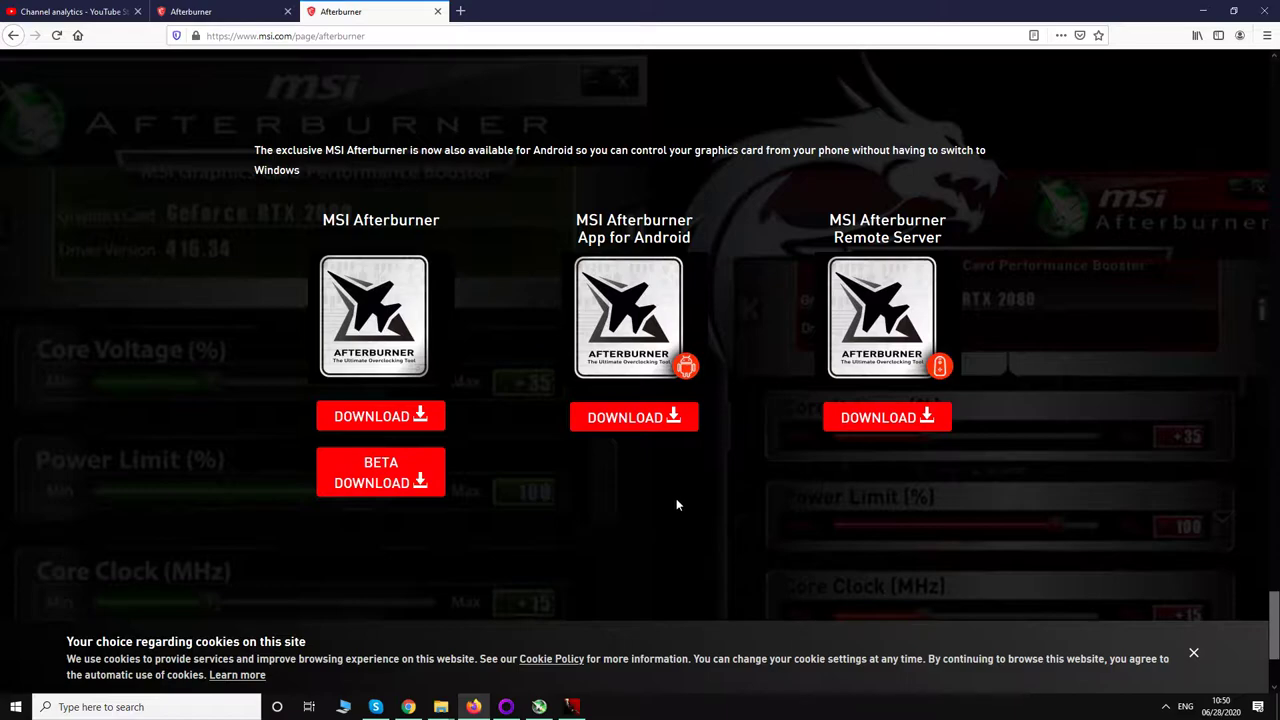
Bring up MSI Afterburner and open its settings at the On-Screen Display tab.
key(super+d)
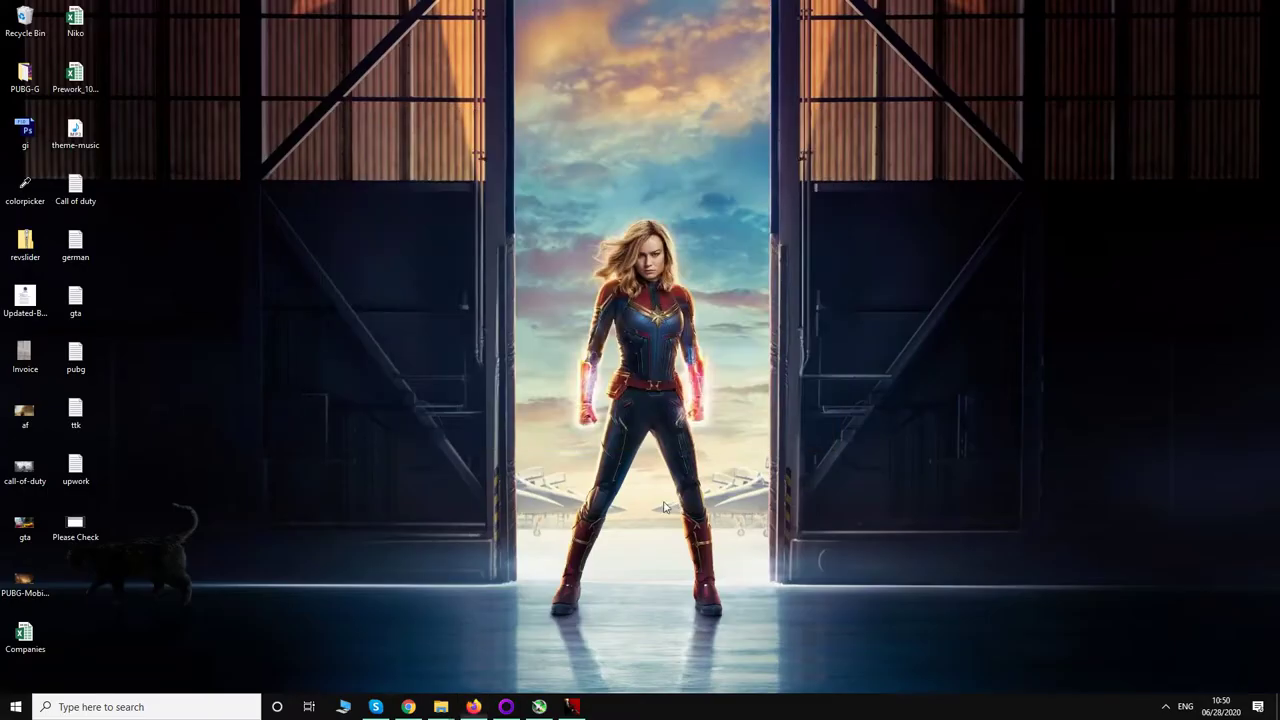
click(539, 708)
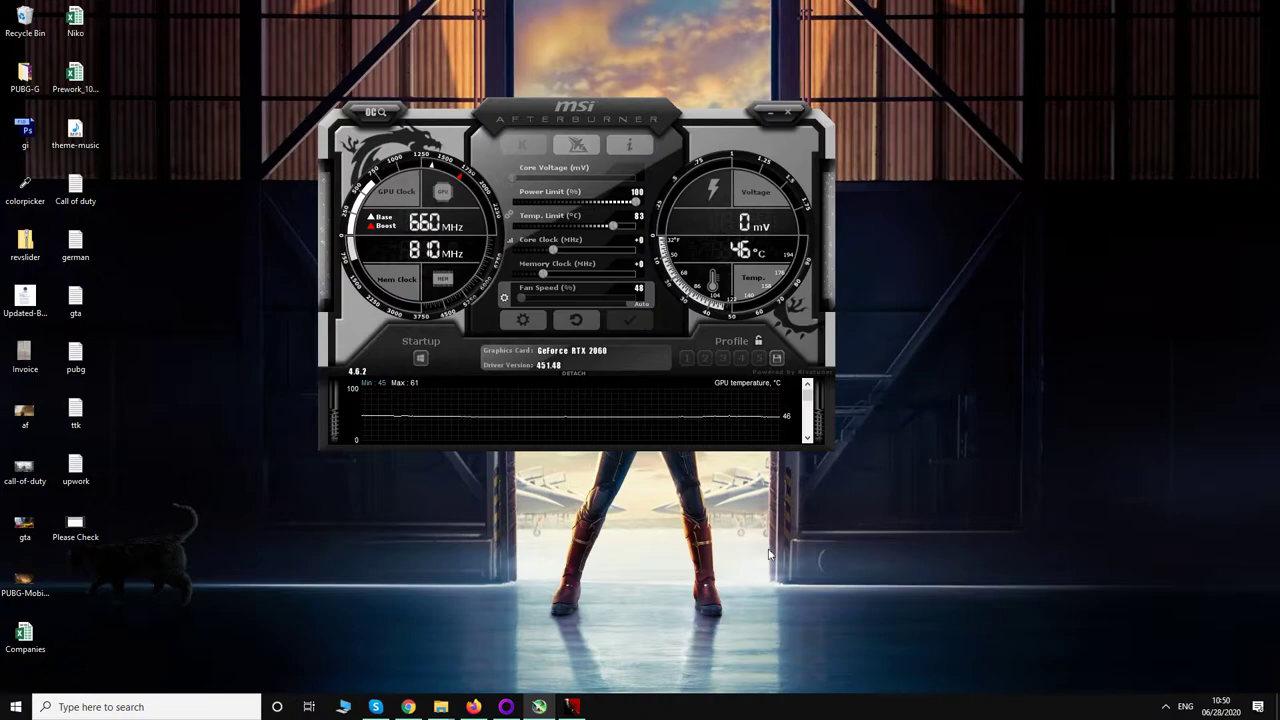
click(533, 326)
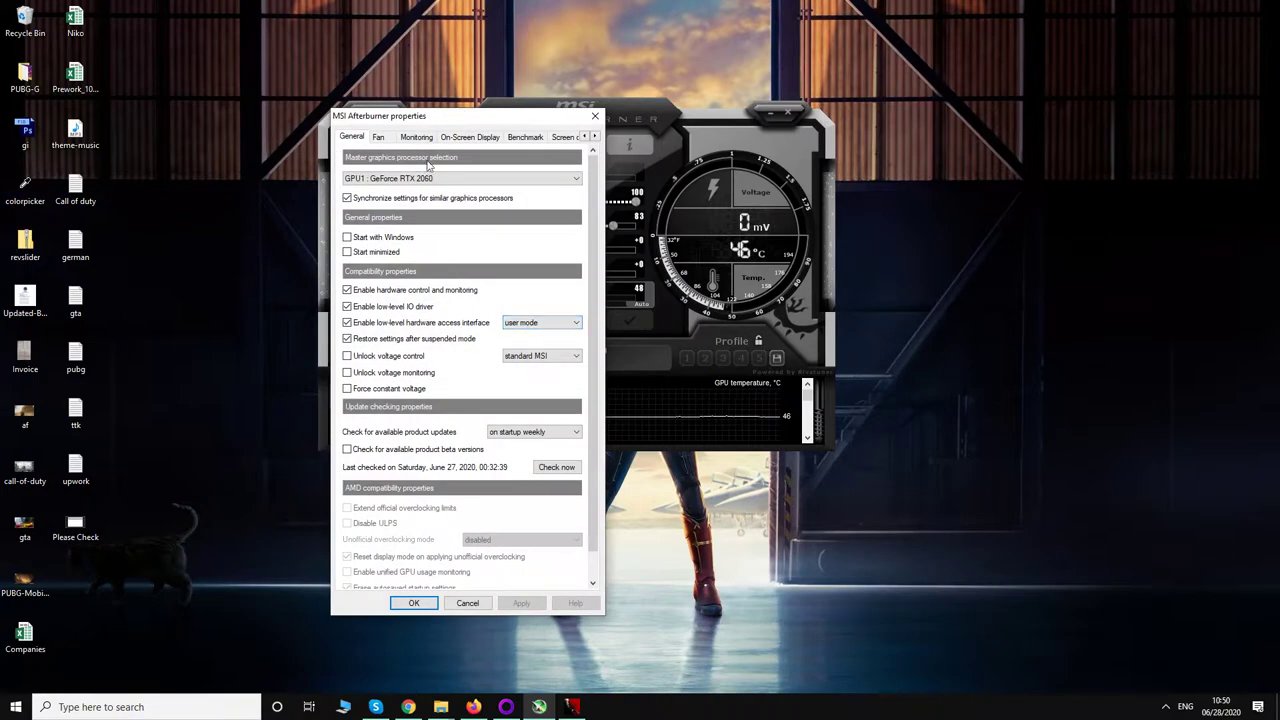
click(477, 141)
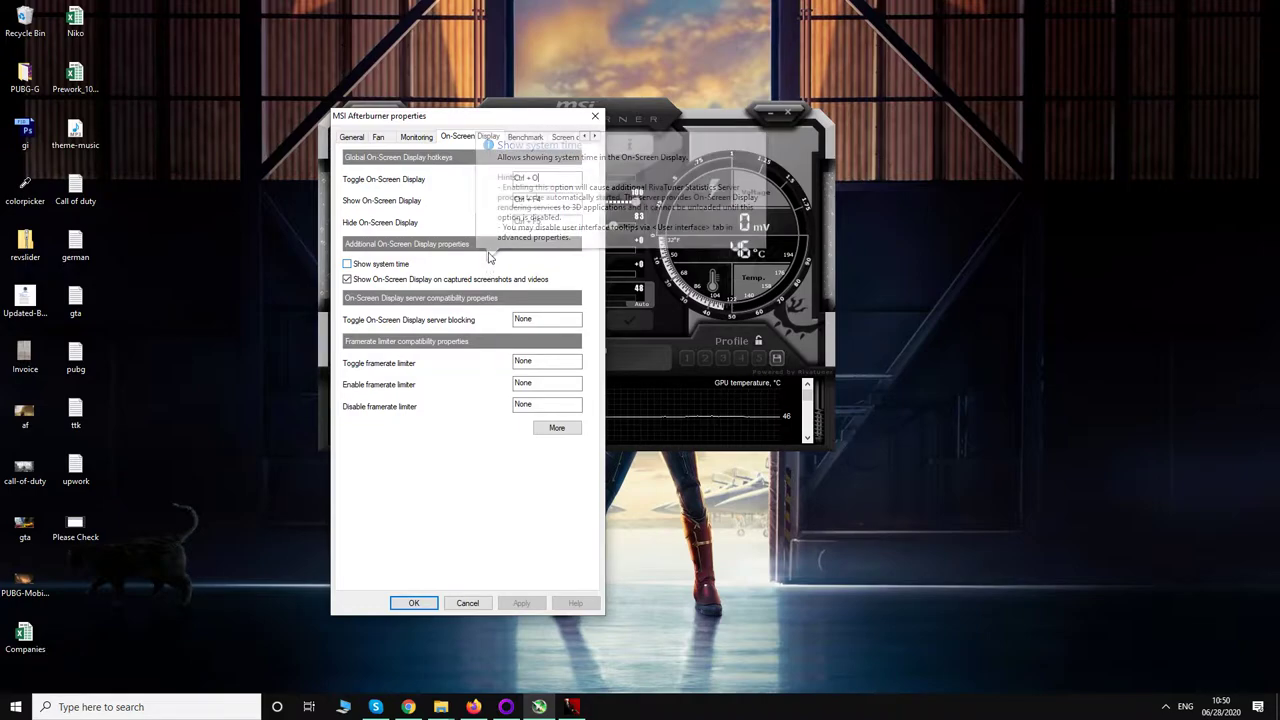
Go to the Monitoring settings and select the GPU temperature graph in the graphs list.
click(405, 137)
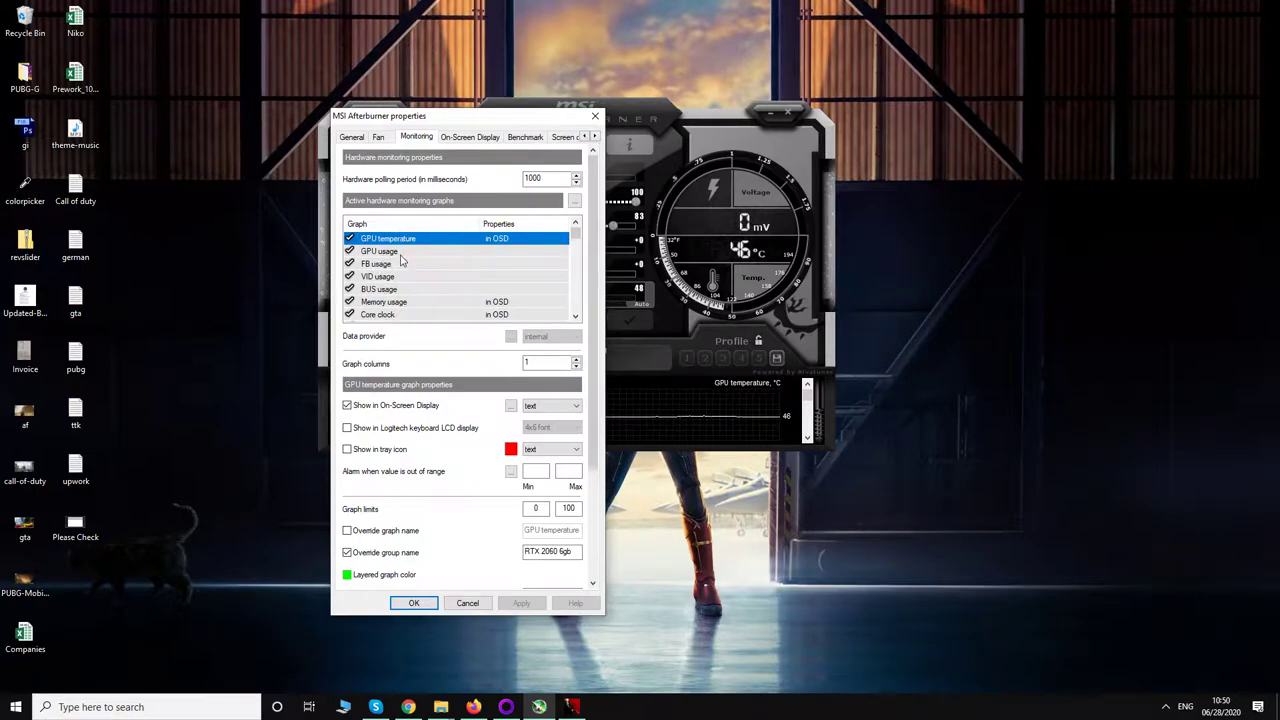
scroll(402, 265, down, 4)
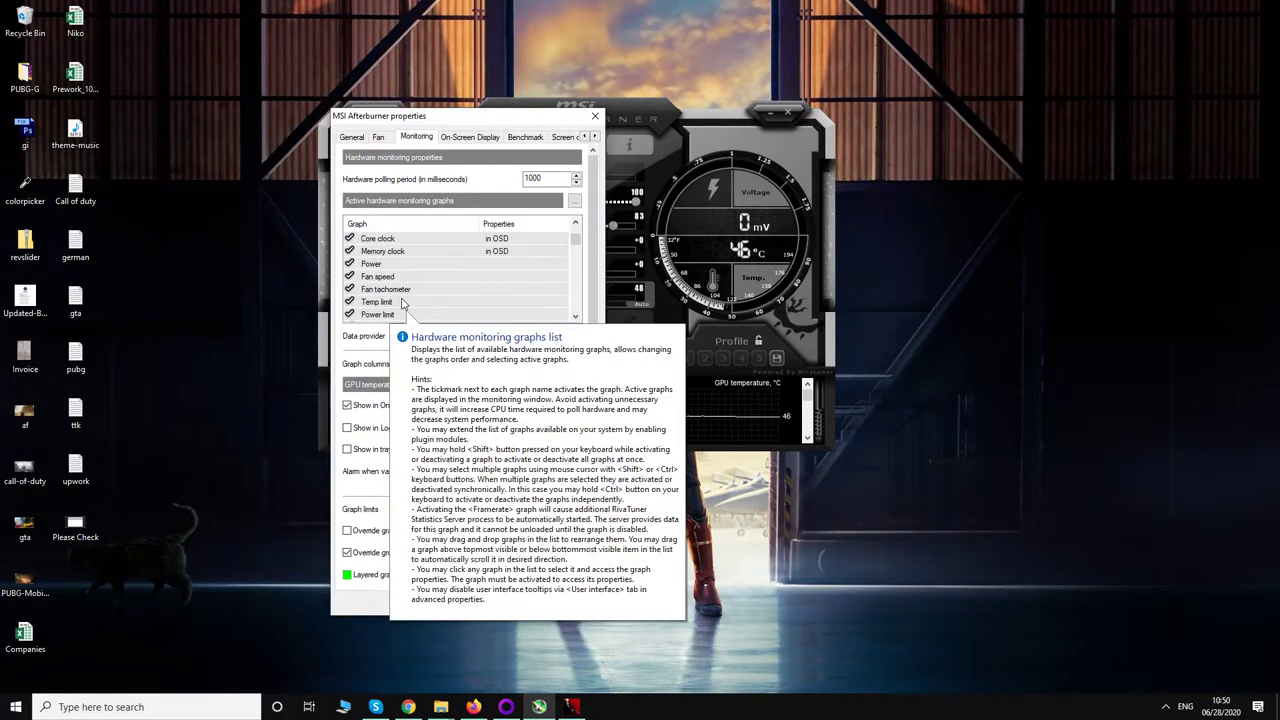
scroll(402, 305, up, 4)
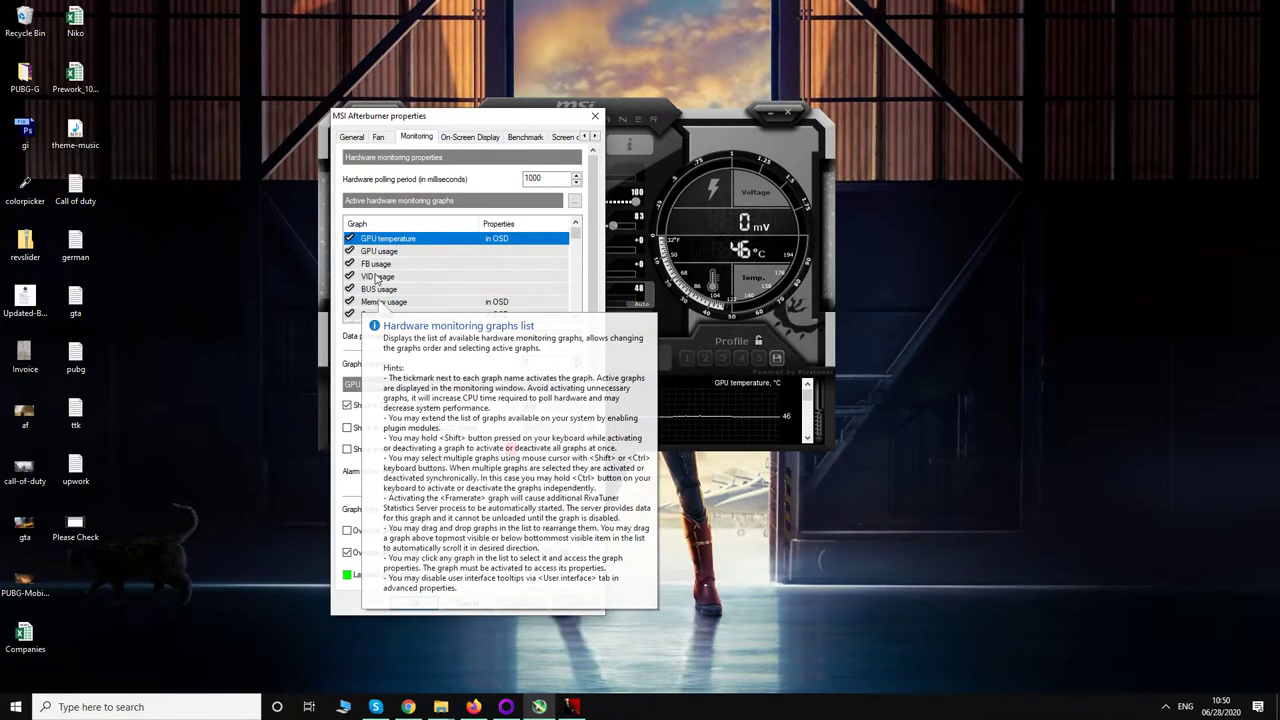
click(397, 276)
click(399, 240)
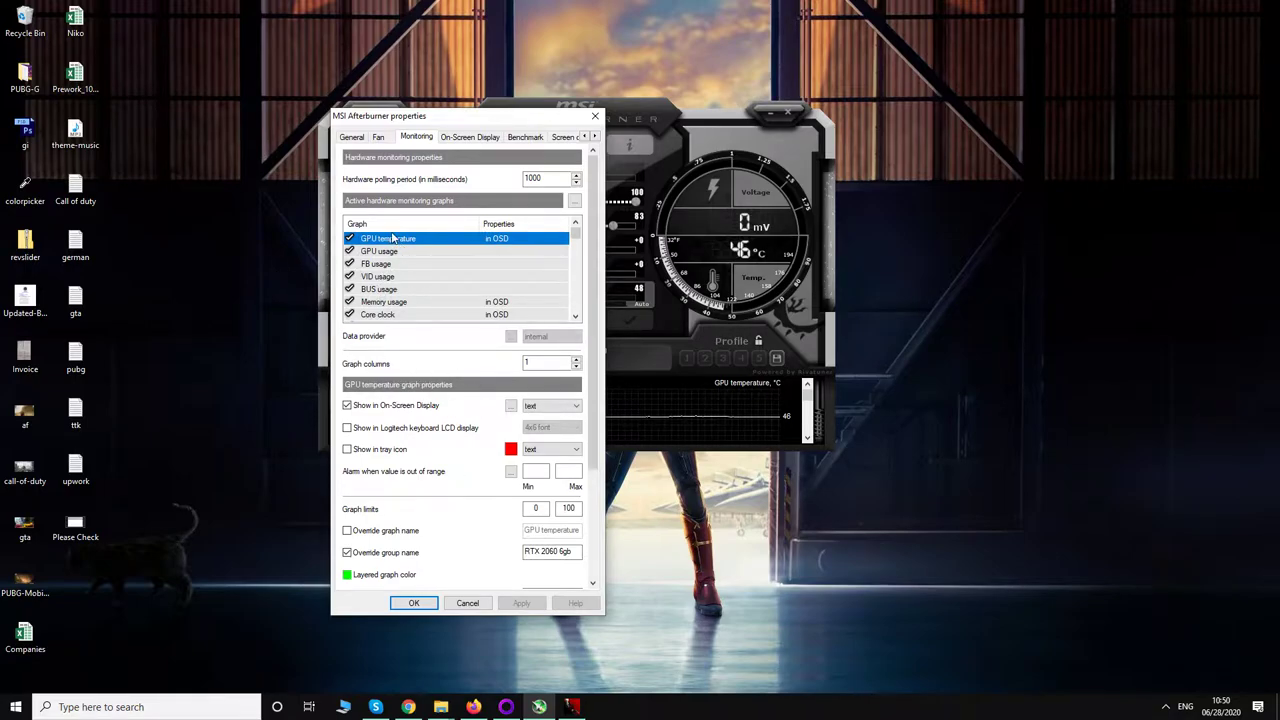
mouse_move(395, 243)
Change the GPU temperature group name override and select the Memory usage graph.
click(347, 553)
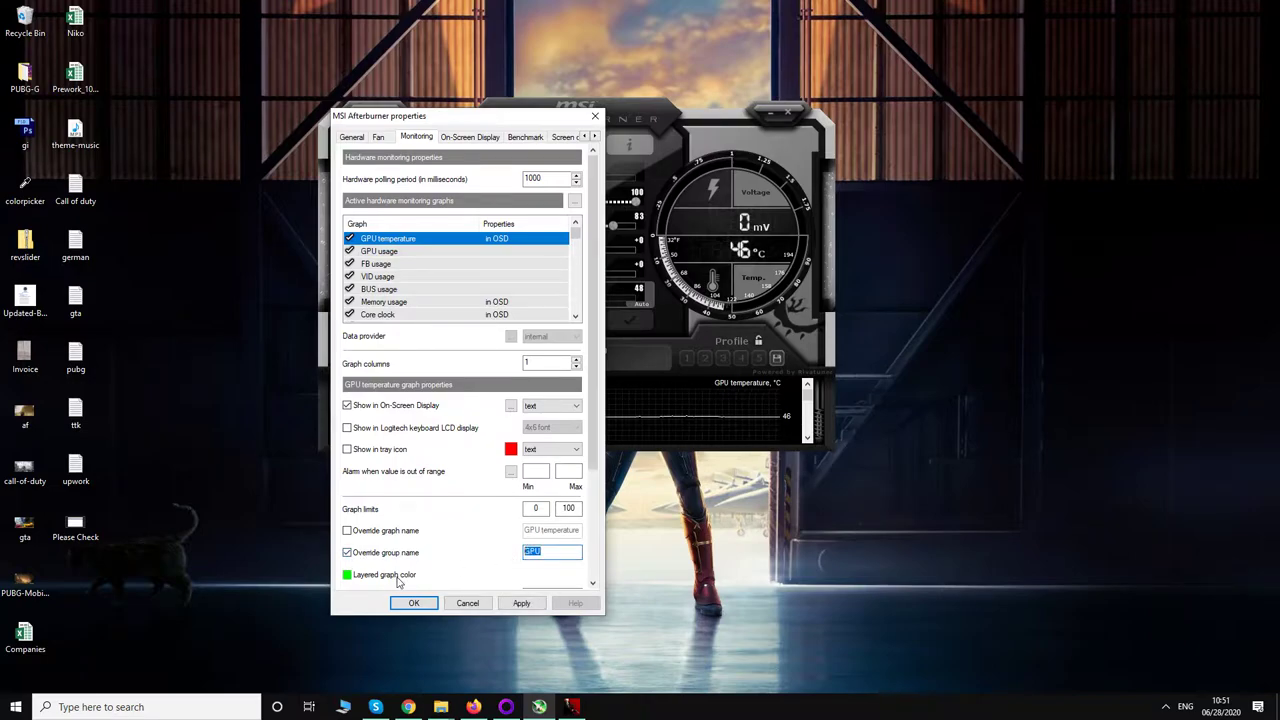
text(G)
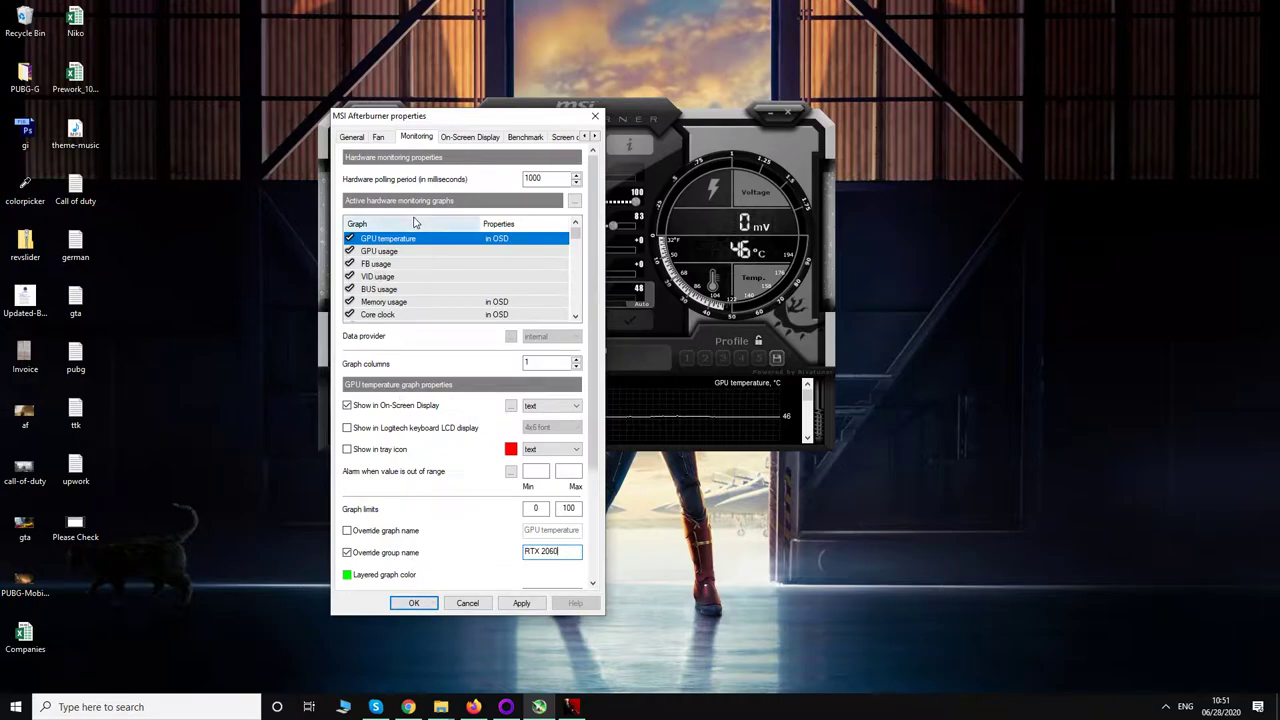
mouse_move(393, 313)
click(388, 302)
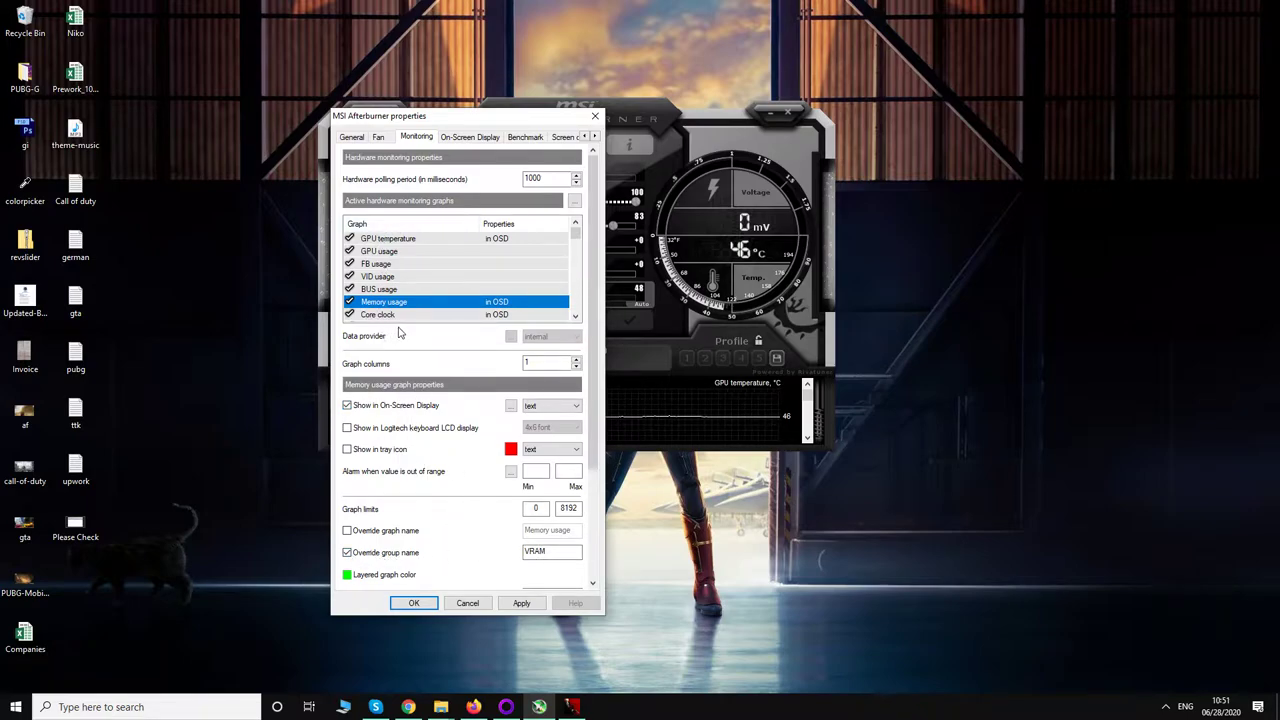
scroll(392, 272, down, 2)
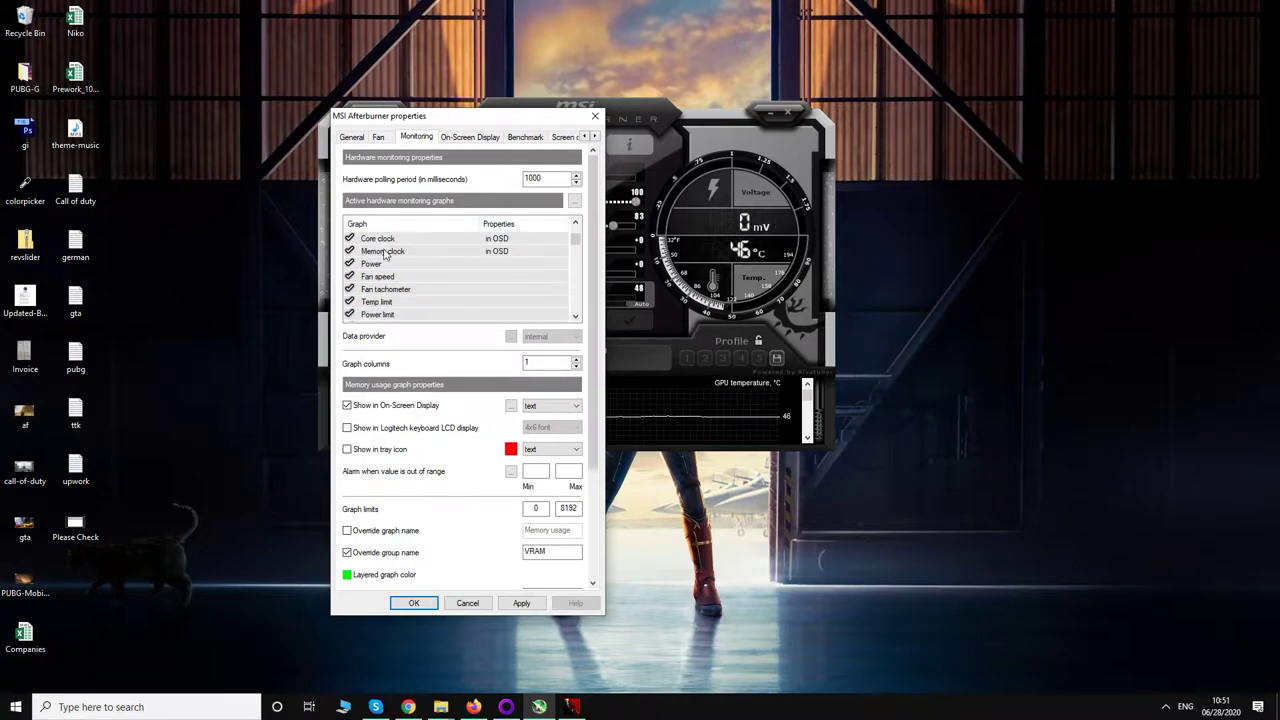
scroll(385, 254, up, 2)
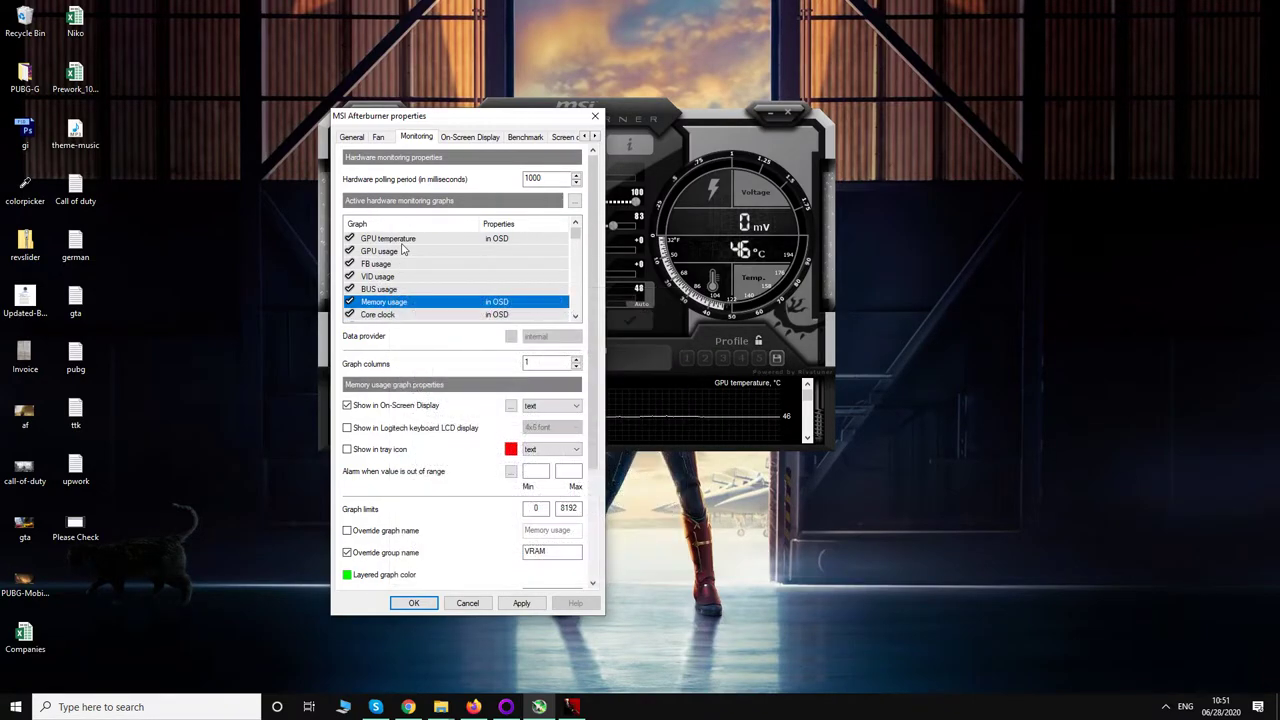
Select the Core clock graph to show it in the OSD.
mouse_move(401, 251)
scroll(432, 257, down, 2)
scroll(432, 275, up, 2)
click(380, 316)
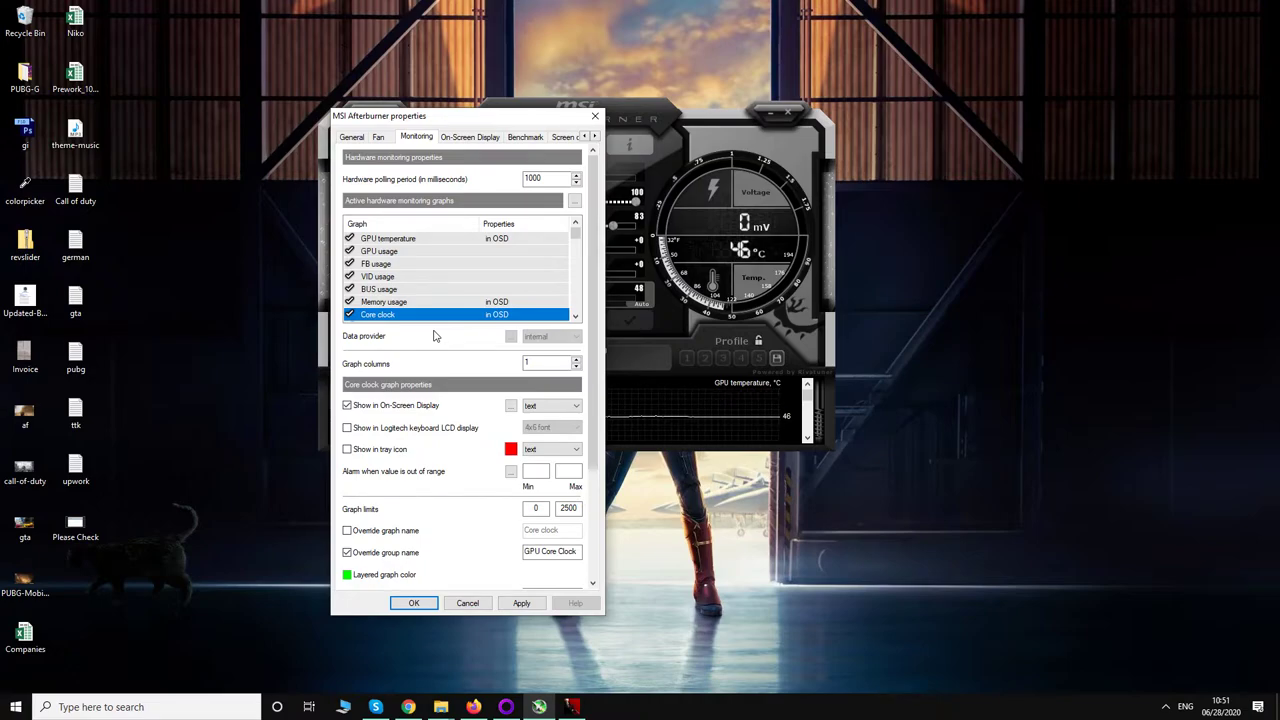
Set CPU temperature, CPU usage, CPU clock and RAM usage graphs to show in the OSD.
scroll(434, 274, down, 3)
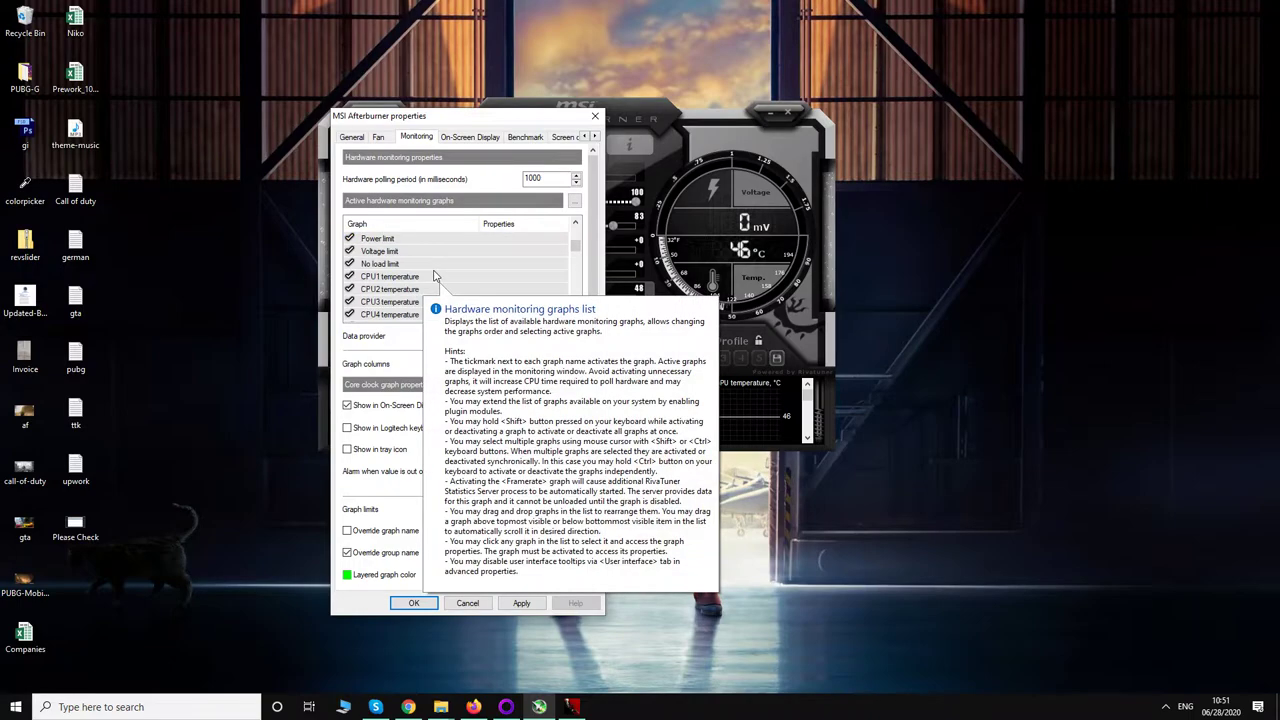
scroll(425, 285, down, 4)
click(412, 278)
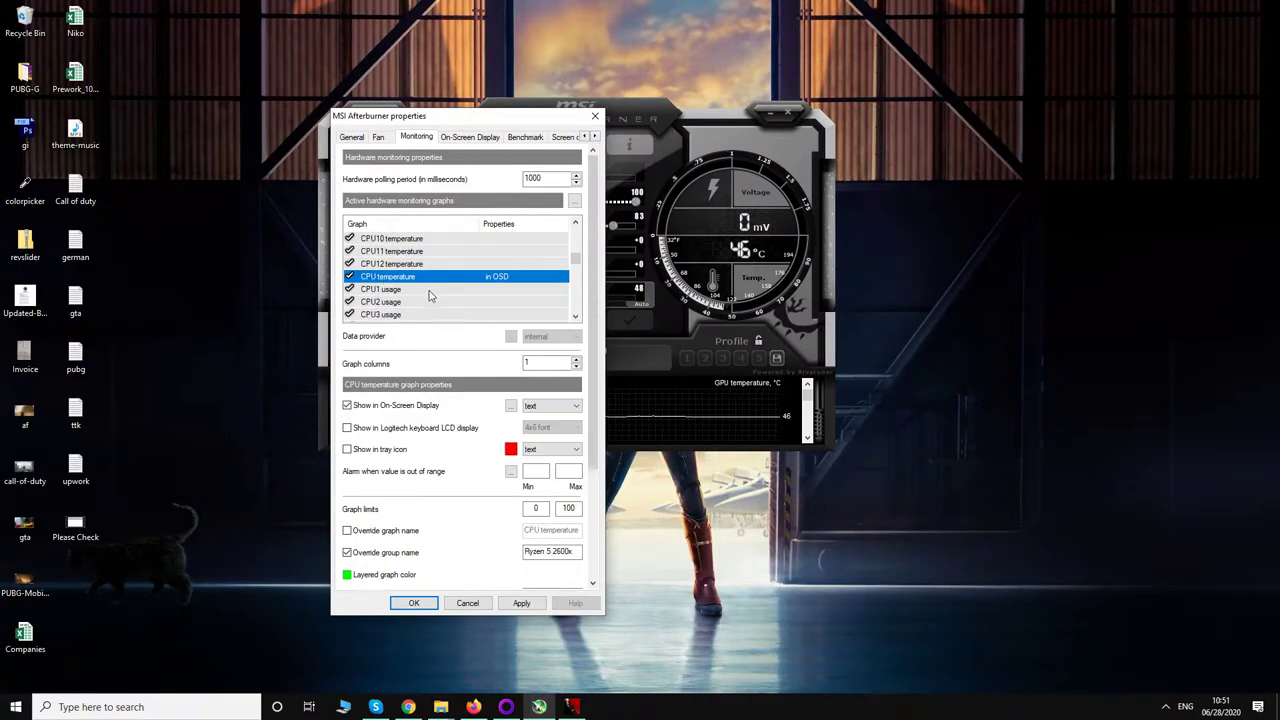
scroll(417, 293, down, 2)
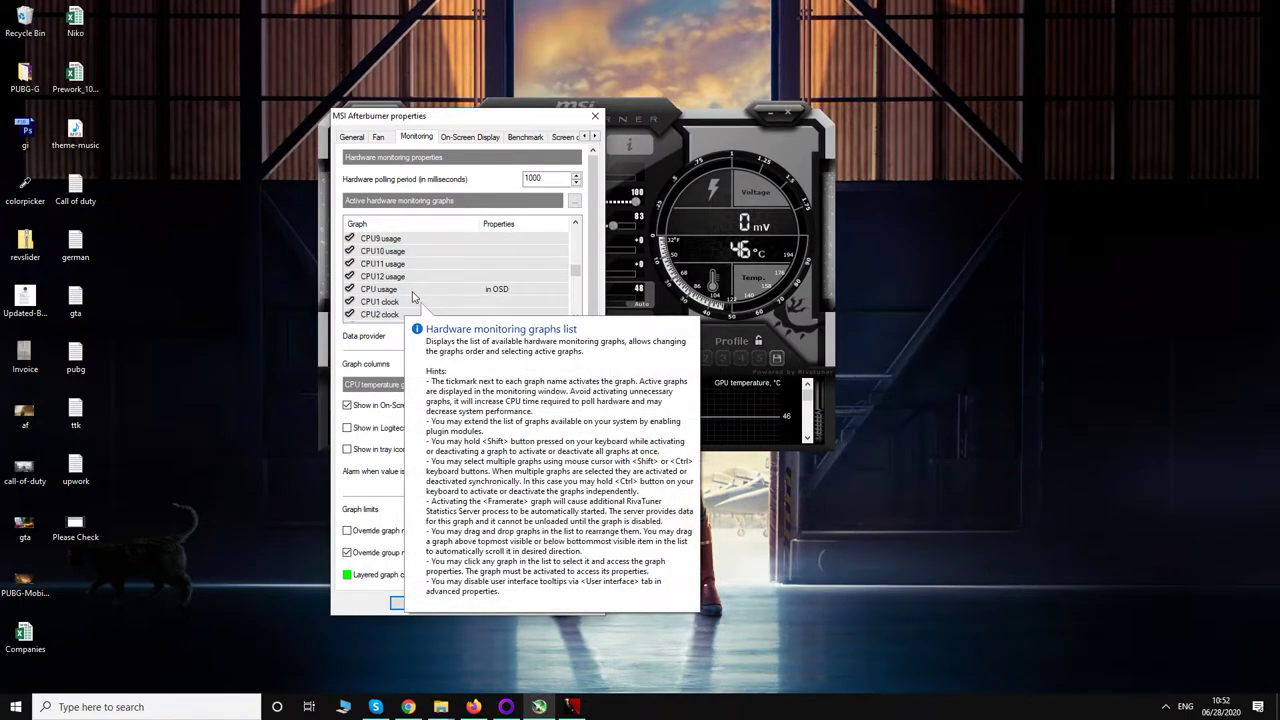
scroll(440, 292, down, 2)
click(488, 289)
scroll(421, 318, down, 4)
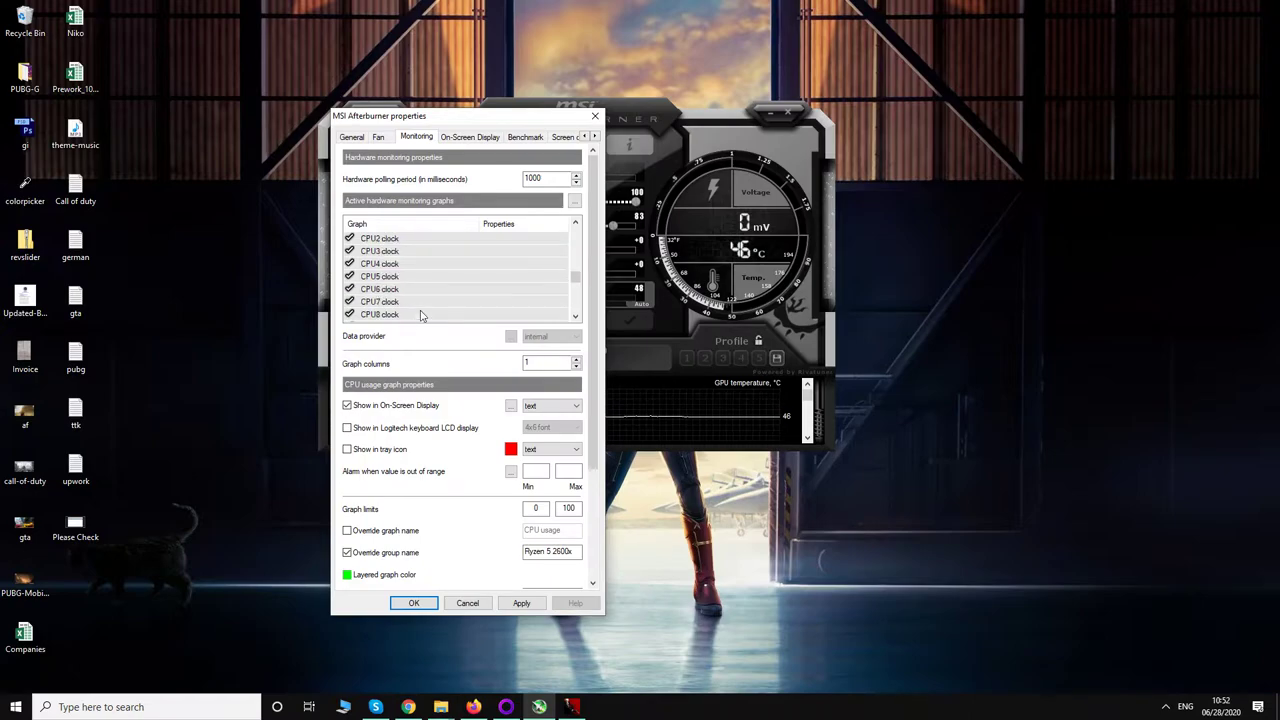
click(428, 301)
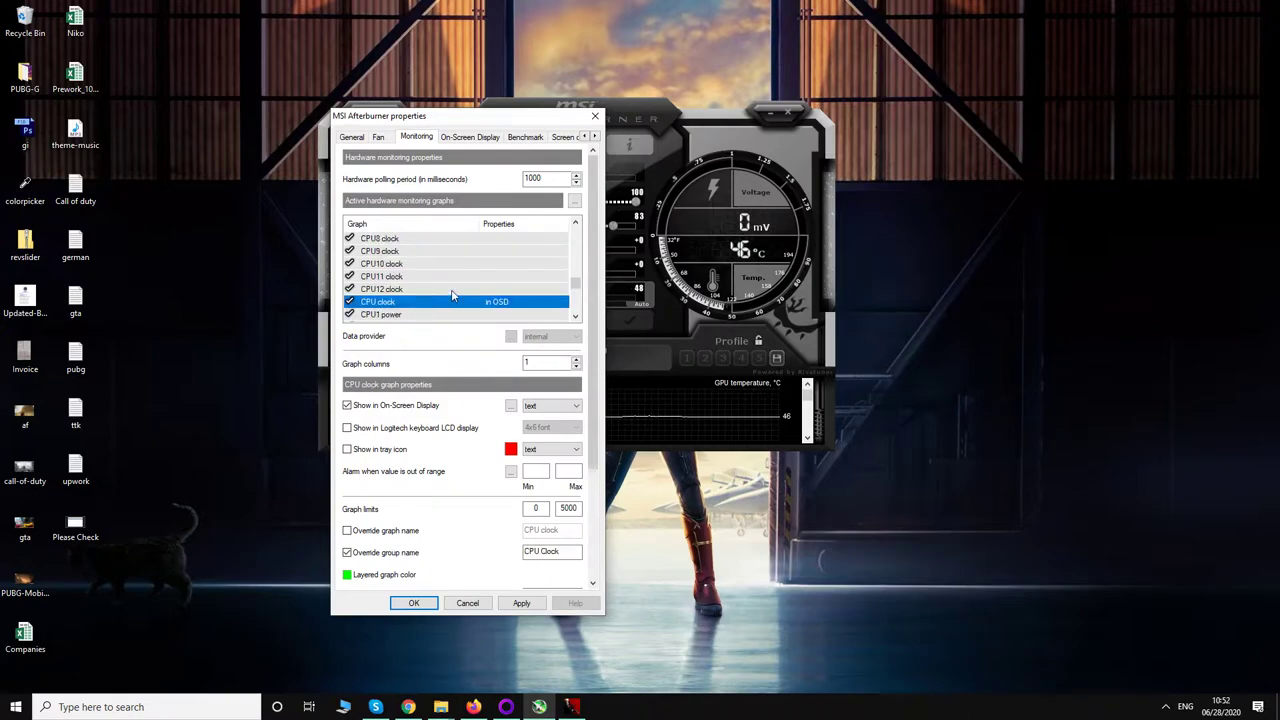
scroll(420, 306, down, 4)
scroll(417, 311, down, 2)
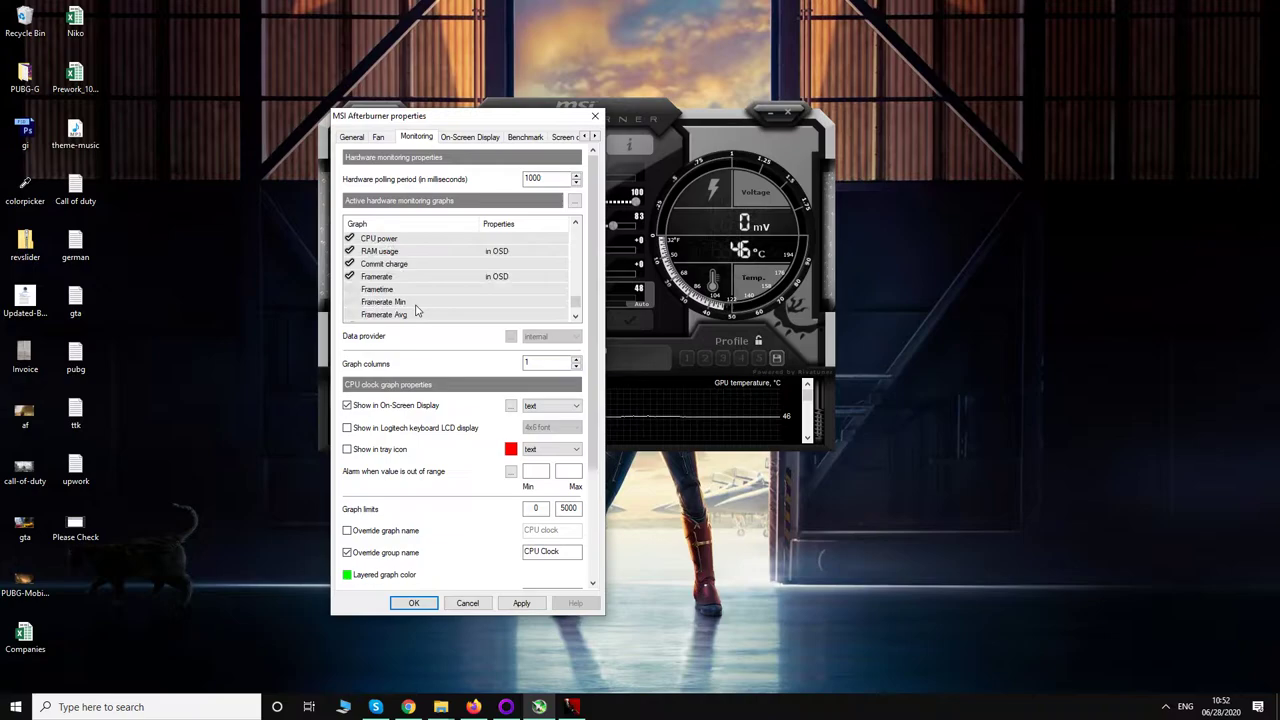
click(411, 255)
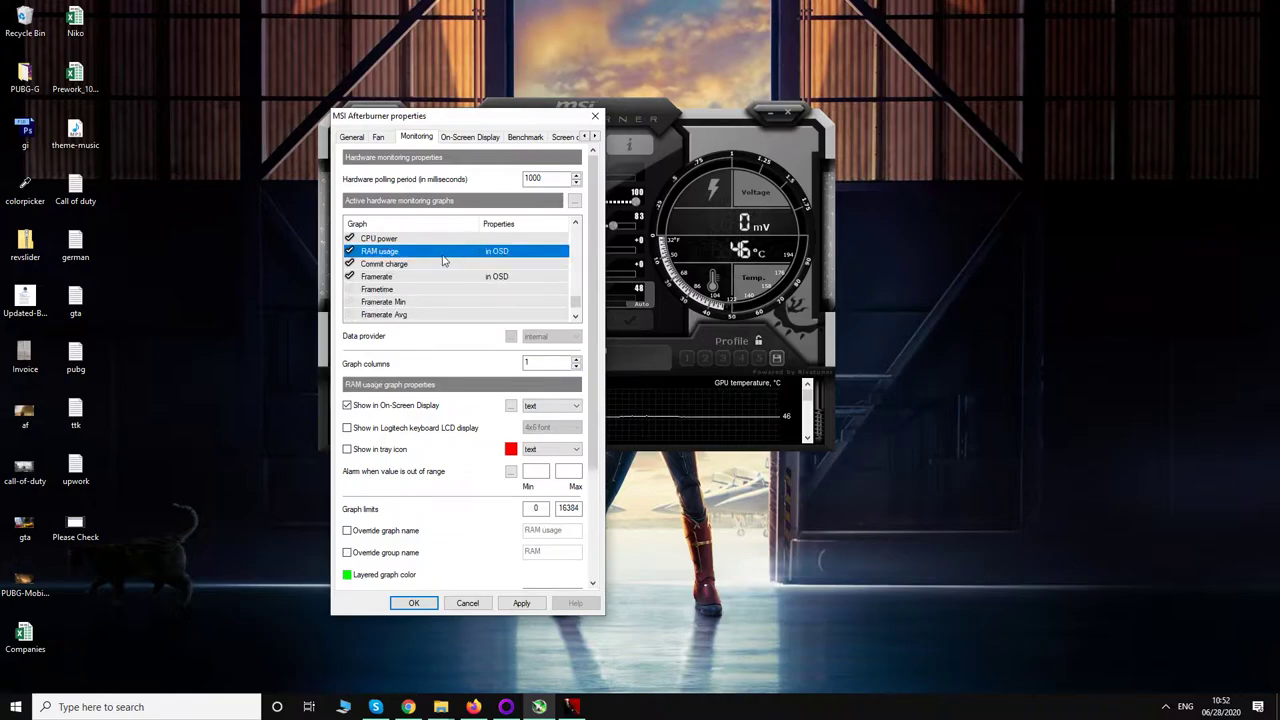
Select the Framerate graph, enable Override group name, rename it to FPS and apply.
click(383, 279)
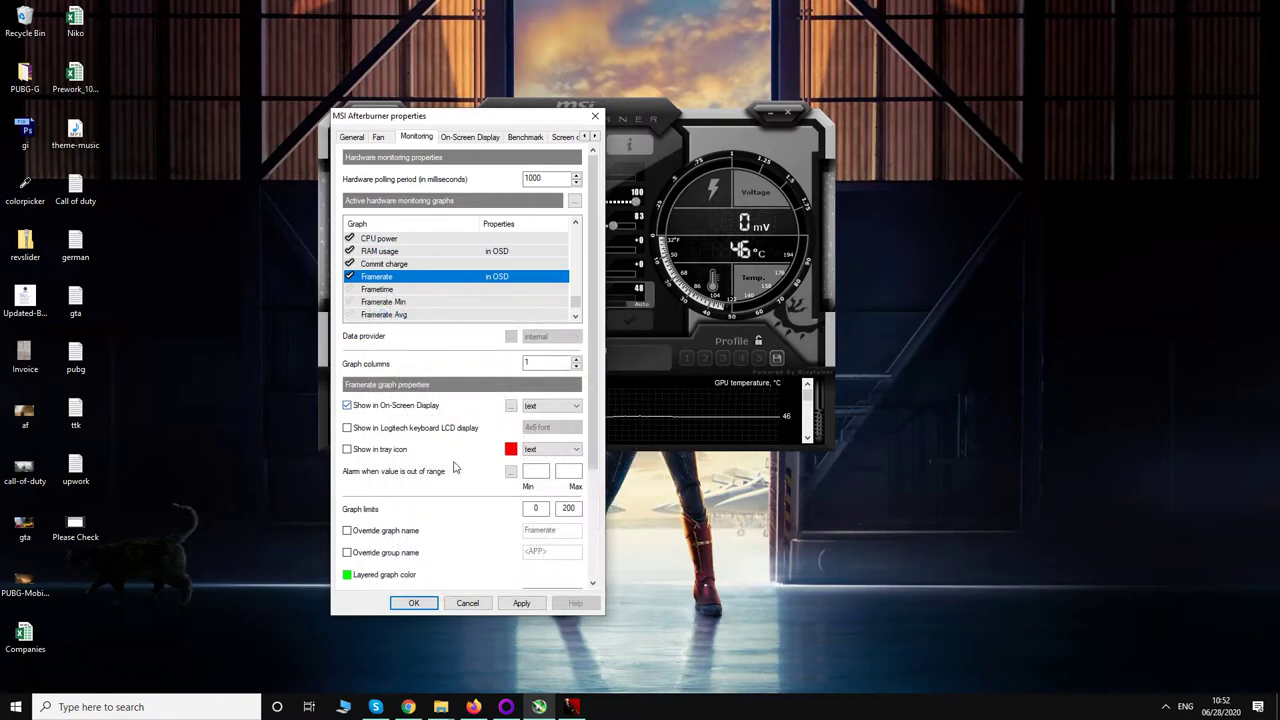
click(347, 553)
click(347, 553)
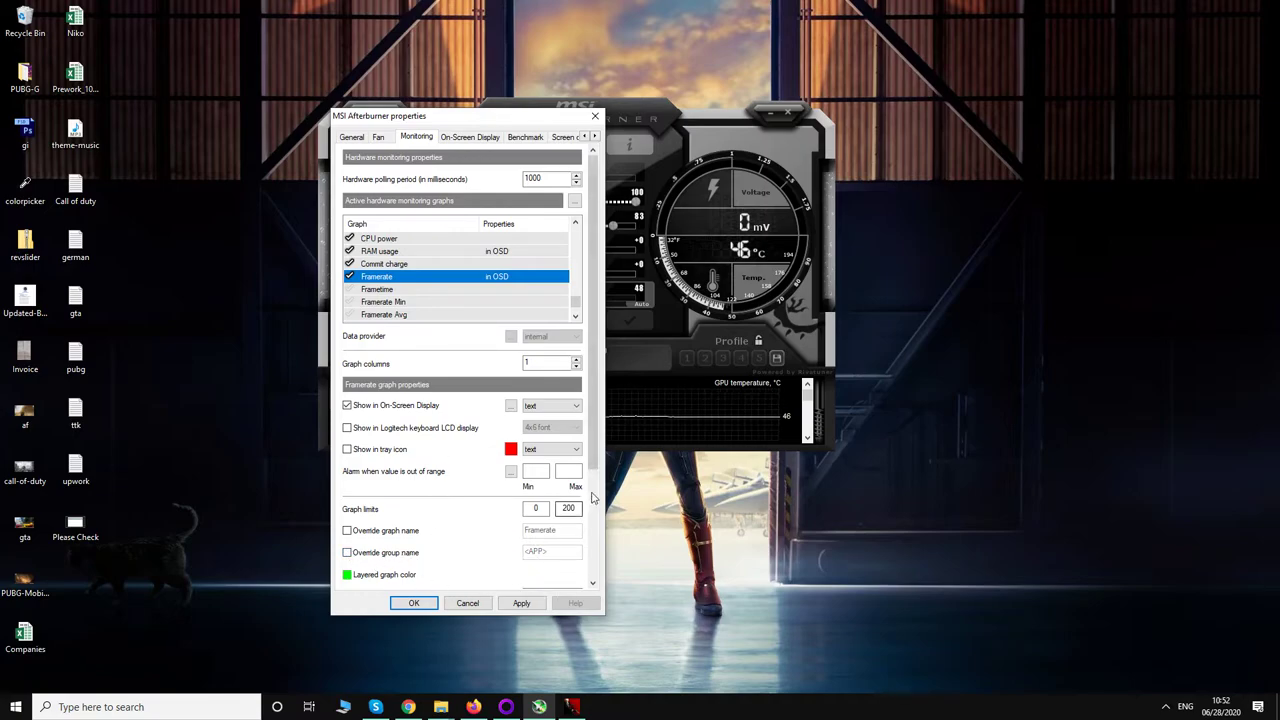
click(414, 604)
click(347, 553)
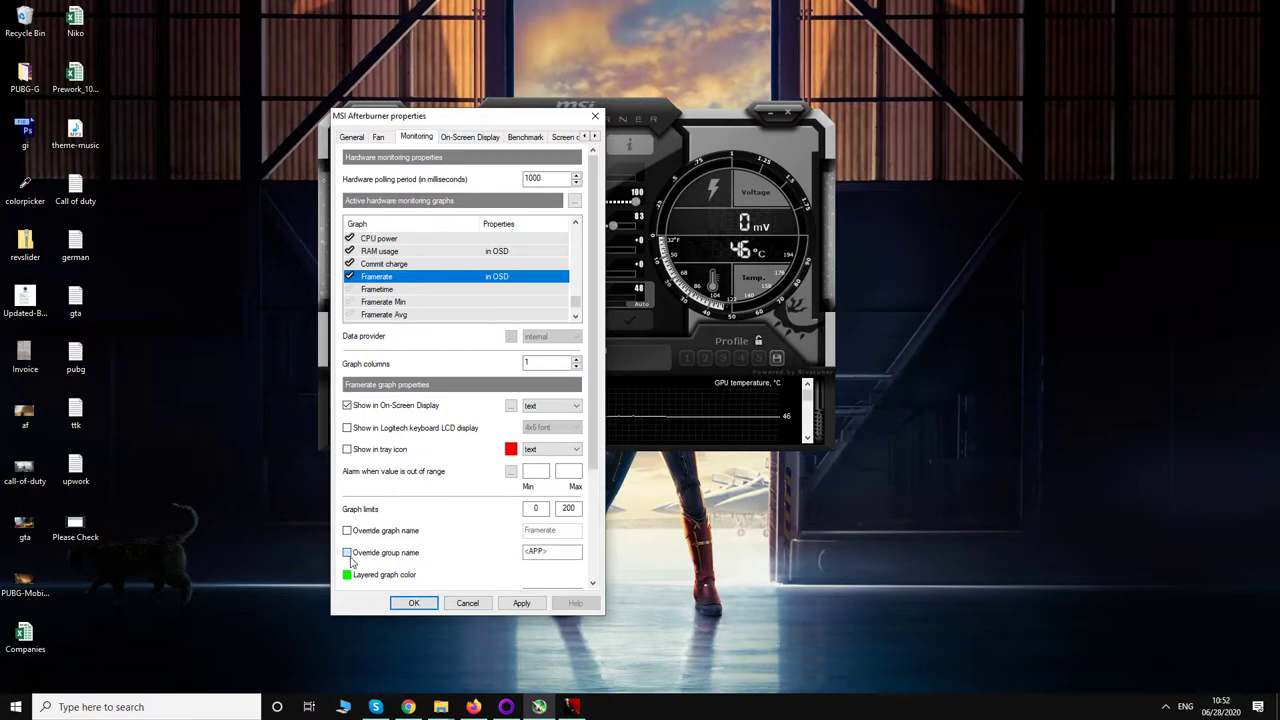
double_click(548, 551)
text(FPS)
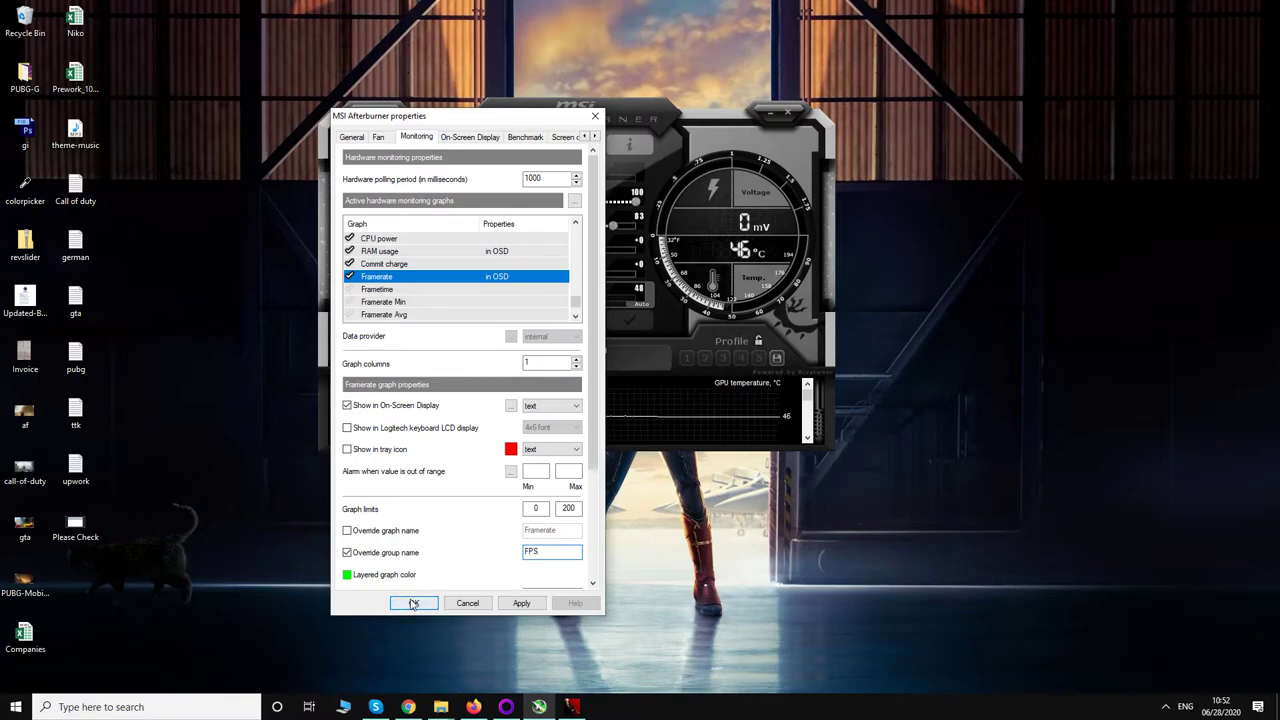
click(508, 605)
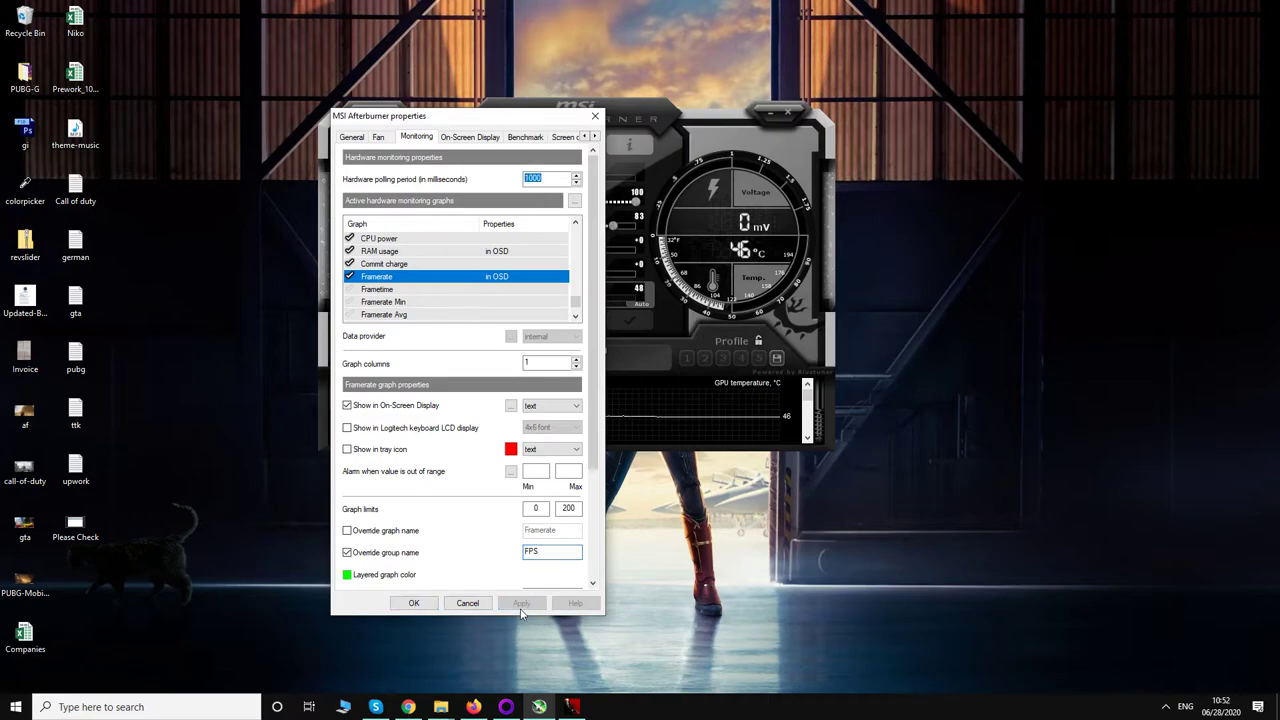
Save the Afterburner settings and launch RivaTuner Statistics Server as administrator via Windows Search.
click(414, 604)
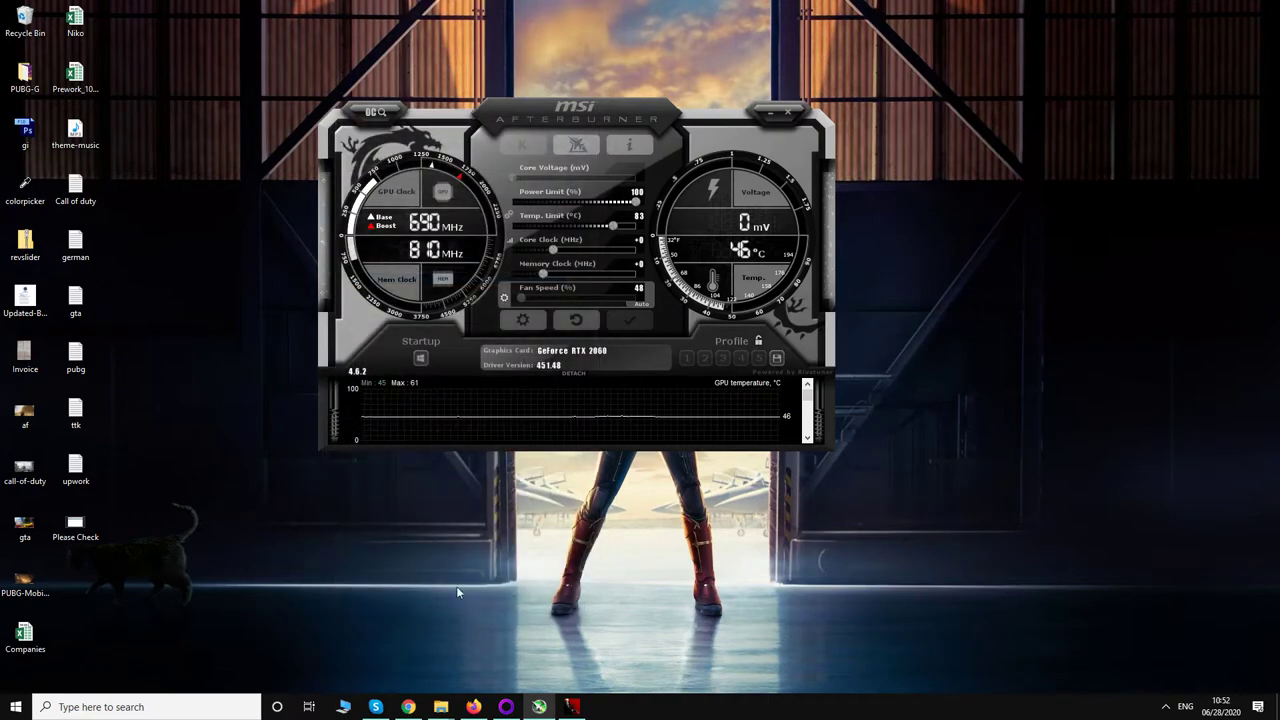
click(210, 709)
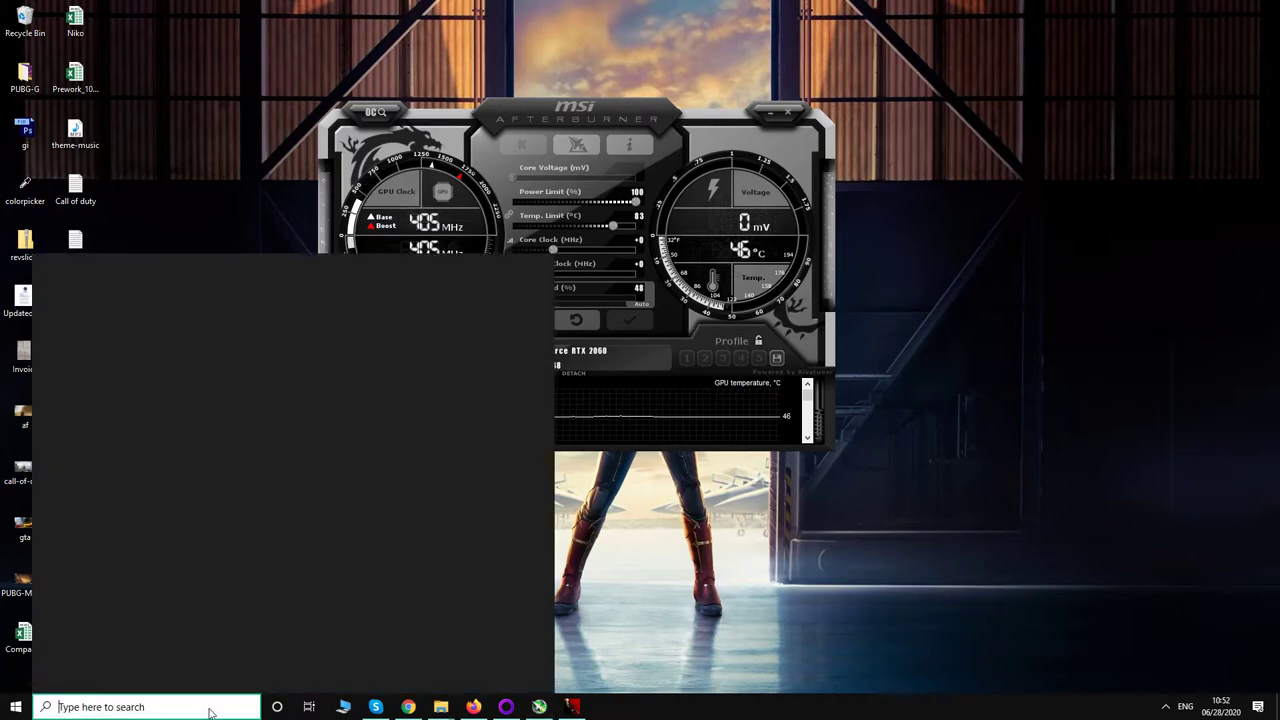
text(Riv)
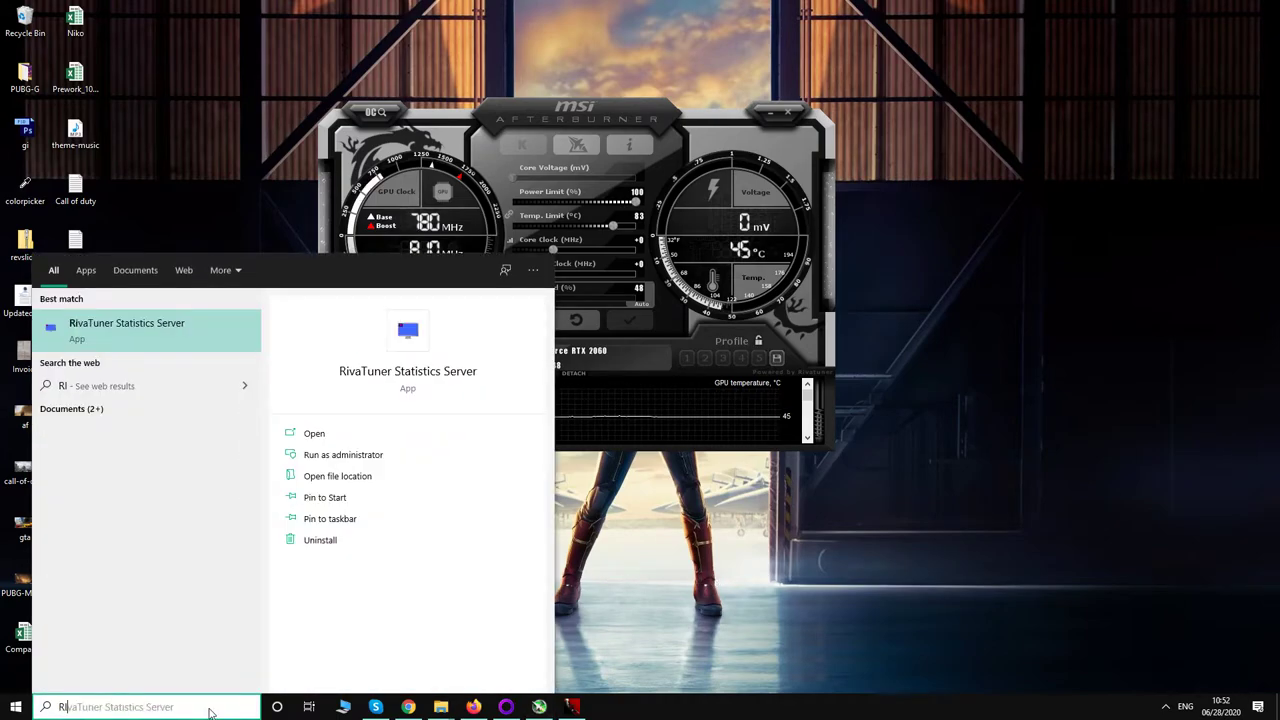
key(Return)
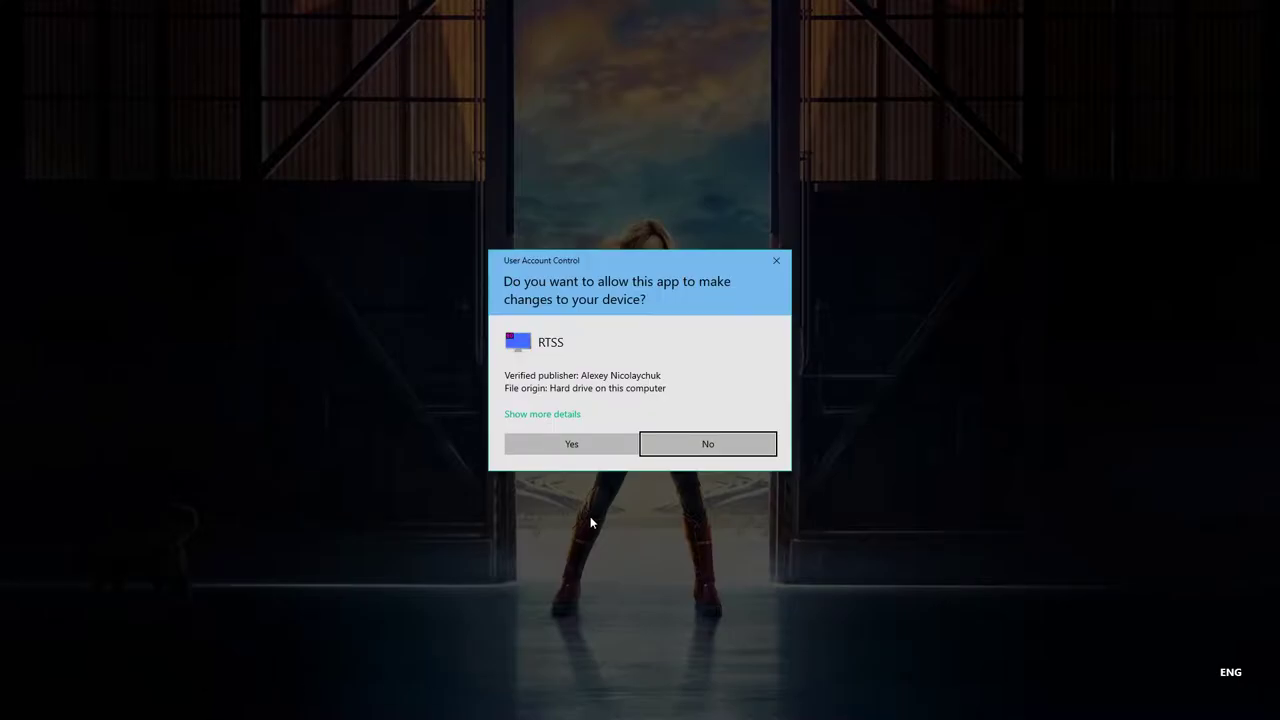
click(611, 449)
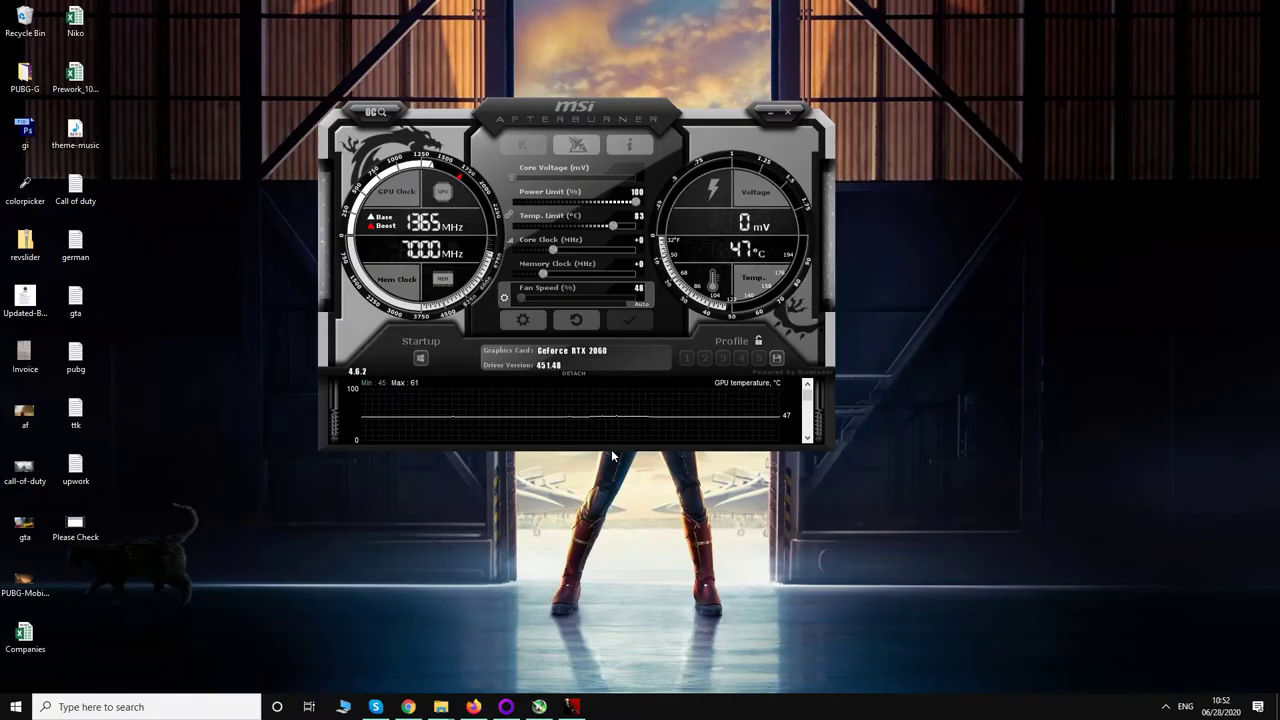
click(1164, 708)
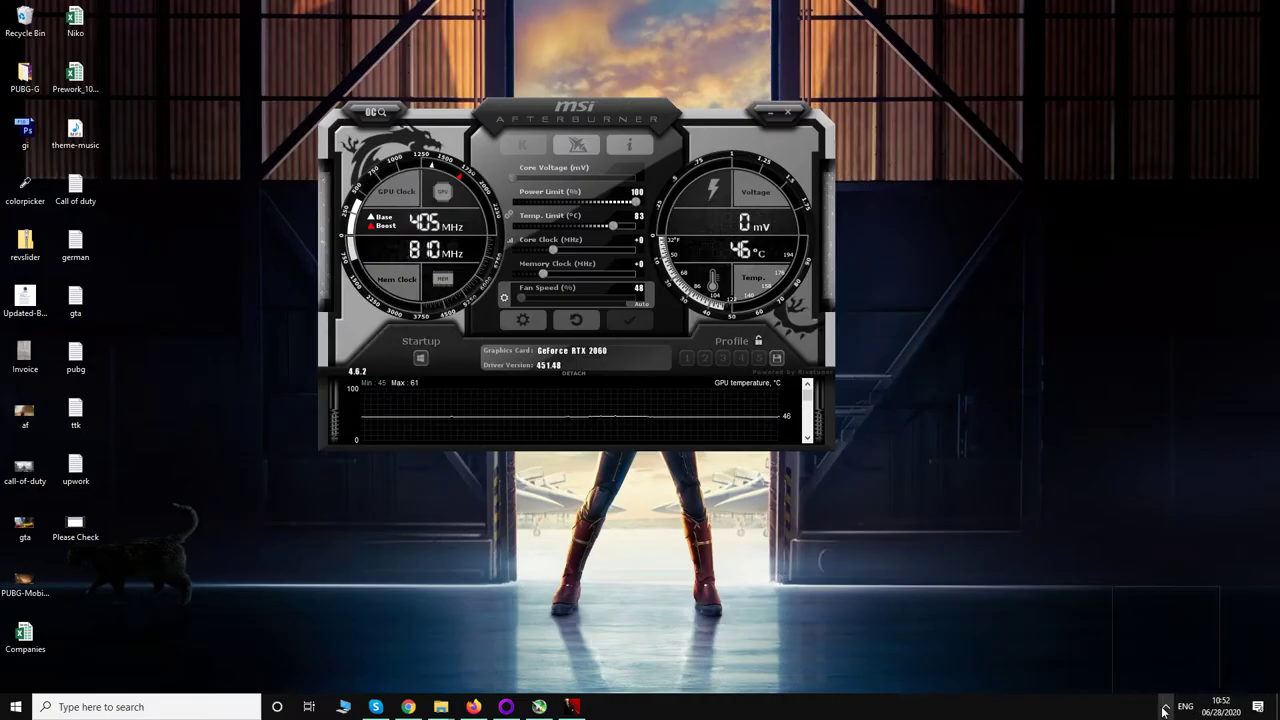
Open RTSS settings from the tray and set the OSD font to Unispace Bold, size 7.
click(1152, 653)
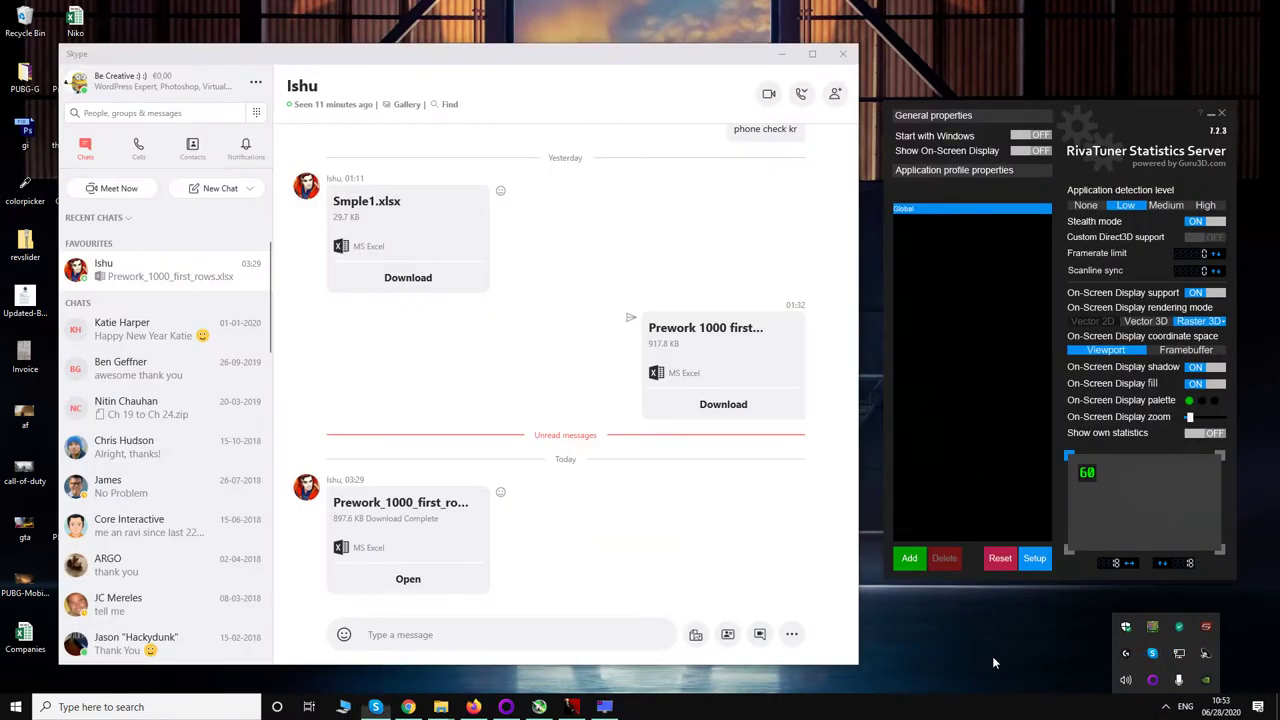
click(788, 56)
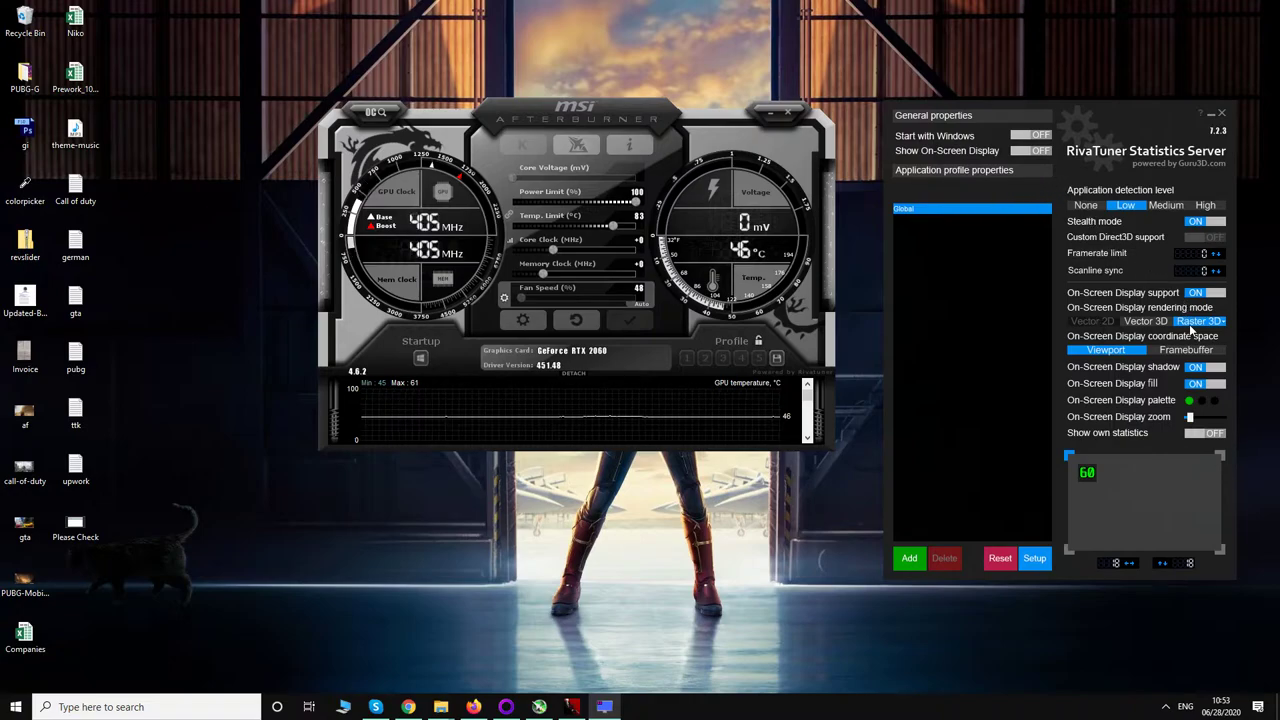
click(1190, 322)
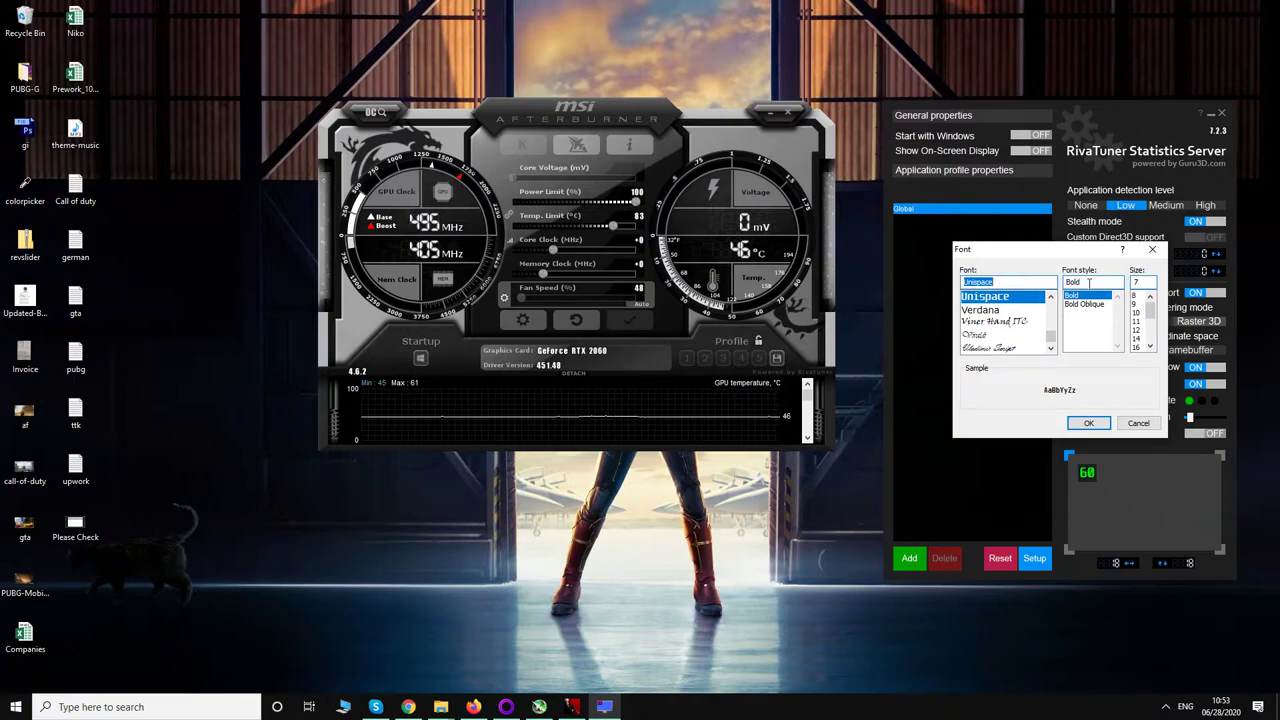
click(1089, 282)
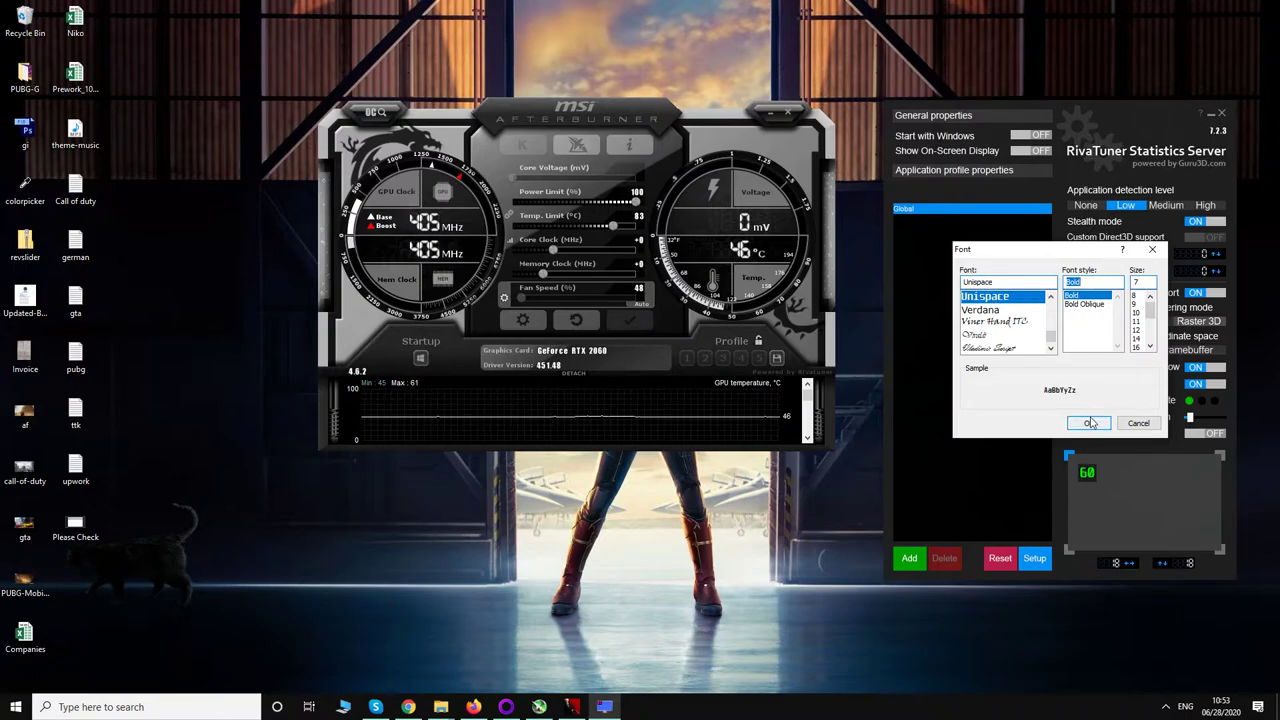
click(1150, 422)
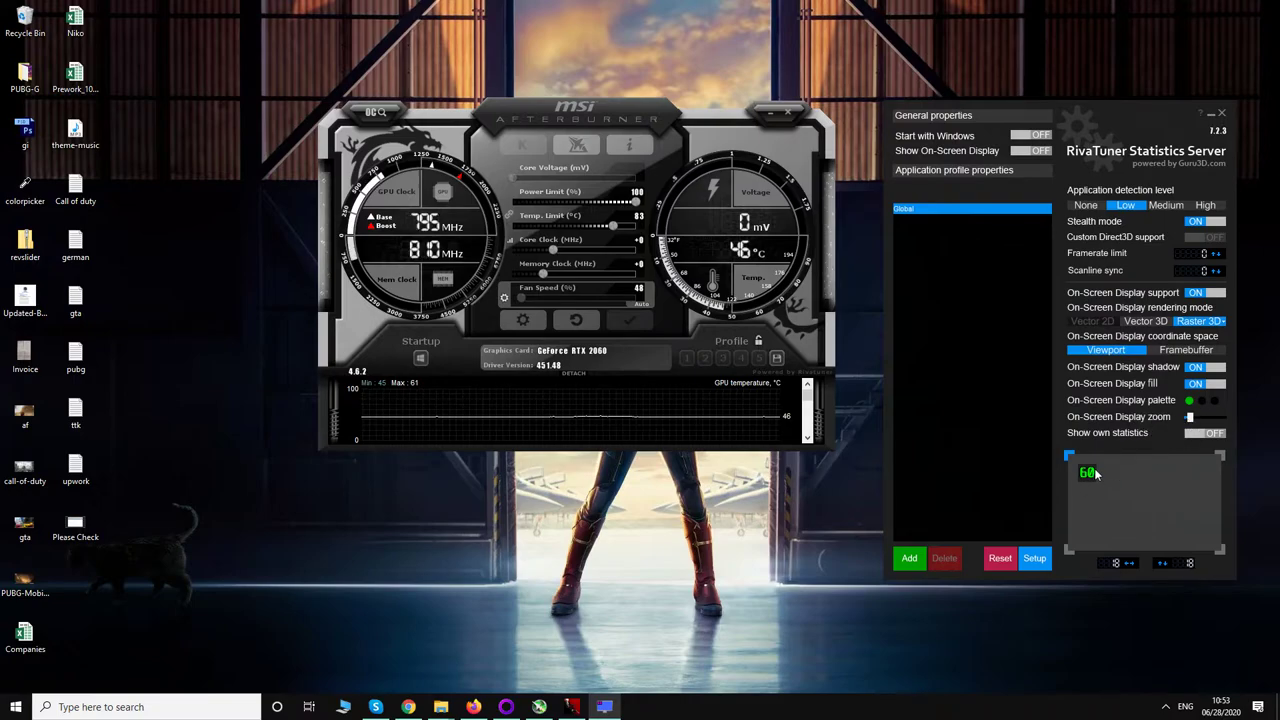
Set the OSD colour to bright green and enlarge the OSD zoom slightly.
click(1189, 400)
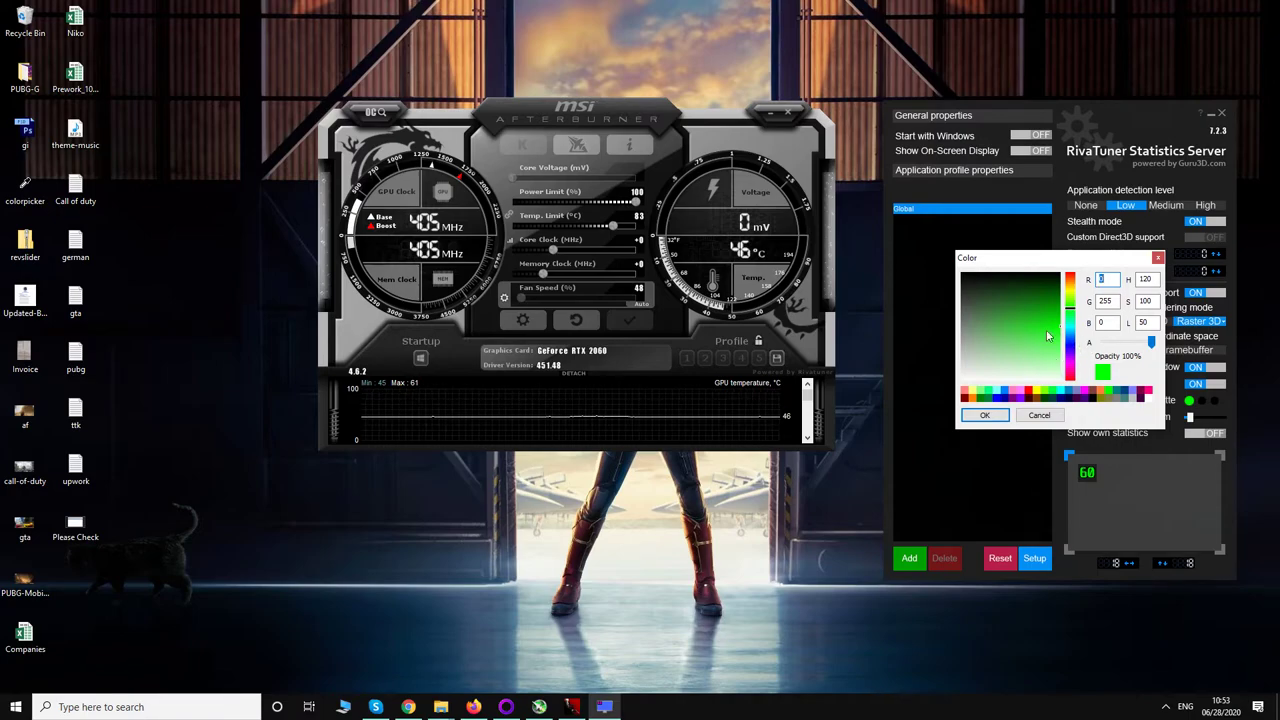
click(984, 415)
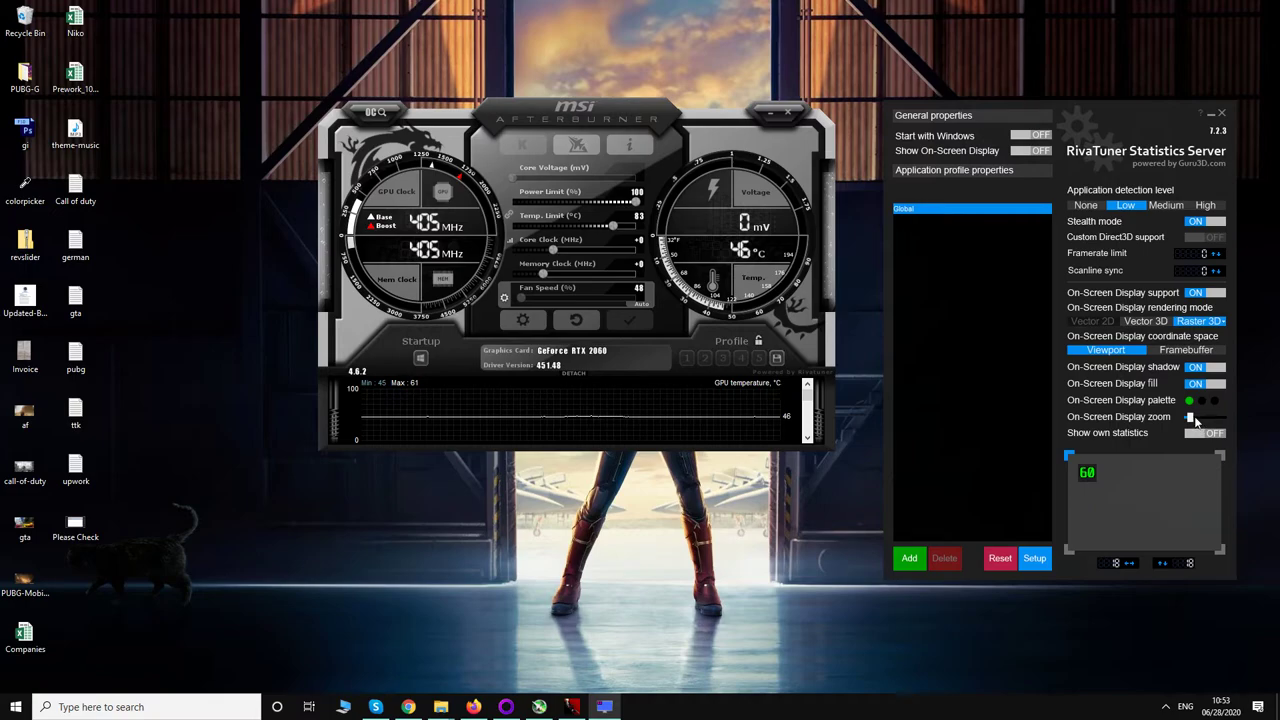
drag(1196, 420, 1191, 421)
Toggle the OSD fill off and back on, then close RivaTuner Statistics Server.
click(1206, 384)
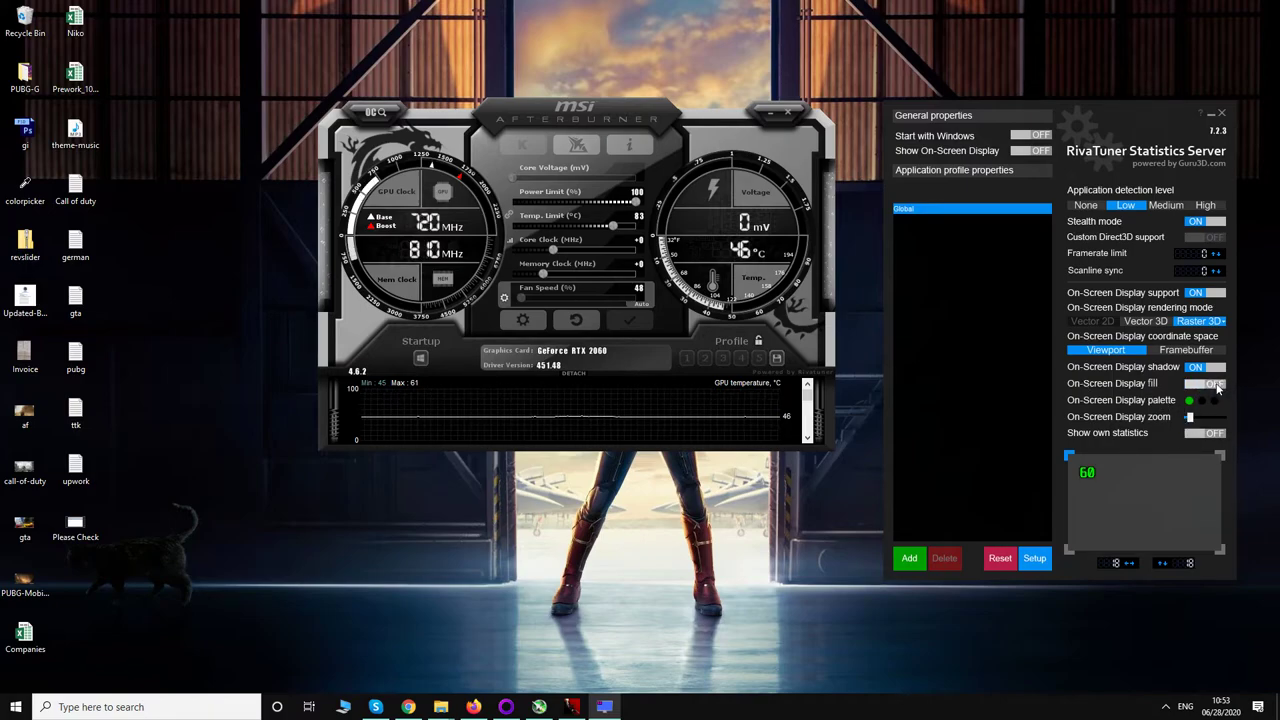
click(1206, 386)
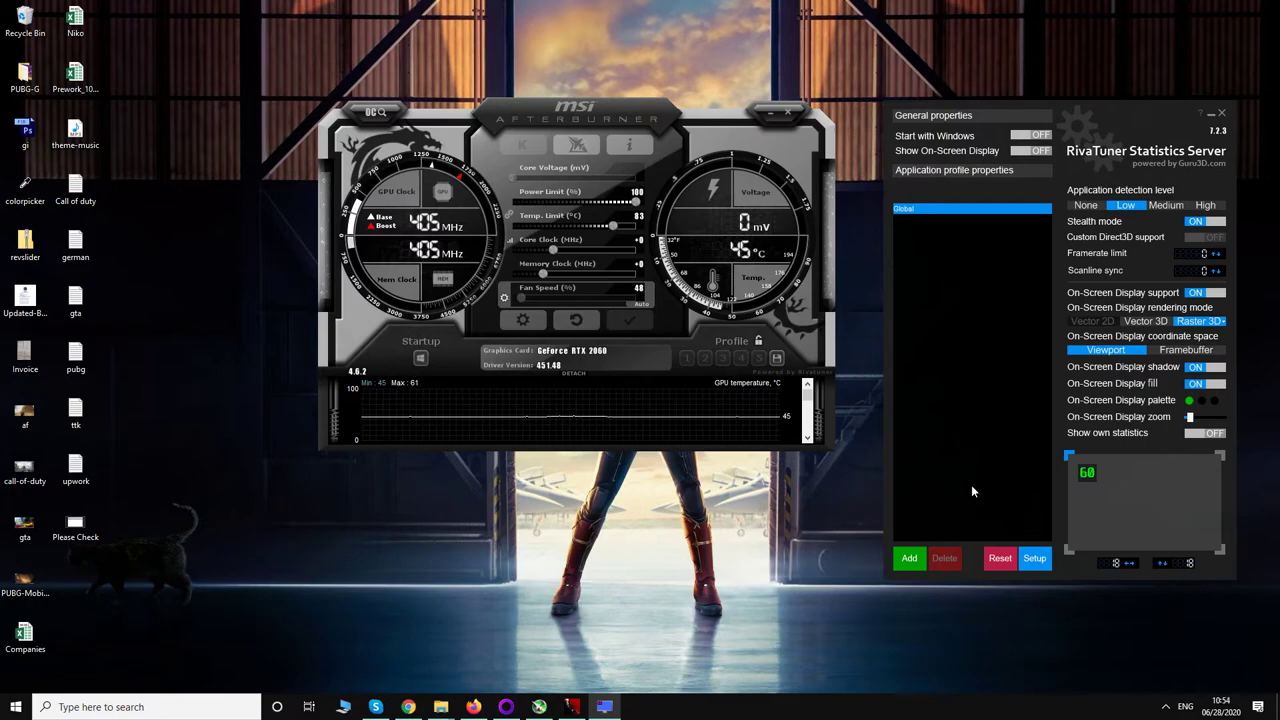
click(1222, 117)
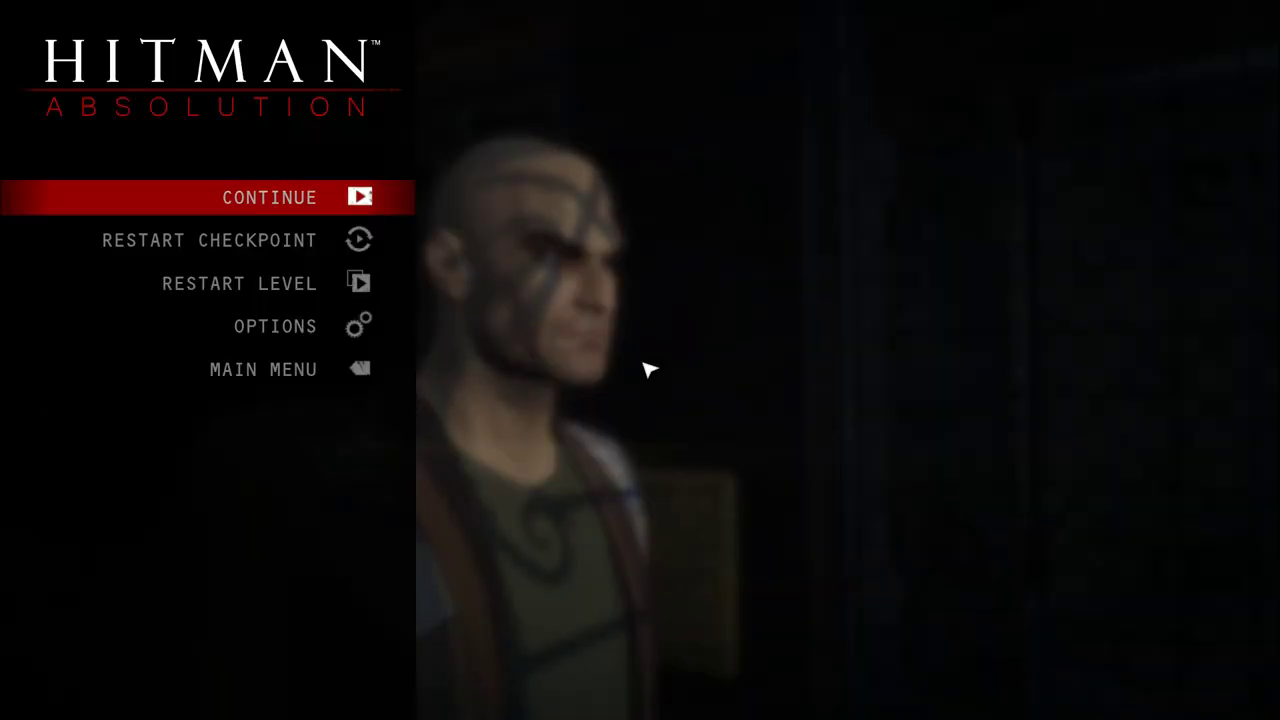
Leave the pause menu and return to gameplay in the hotel lobby.
key(Escape)
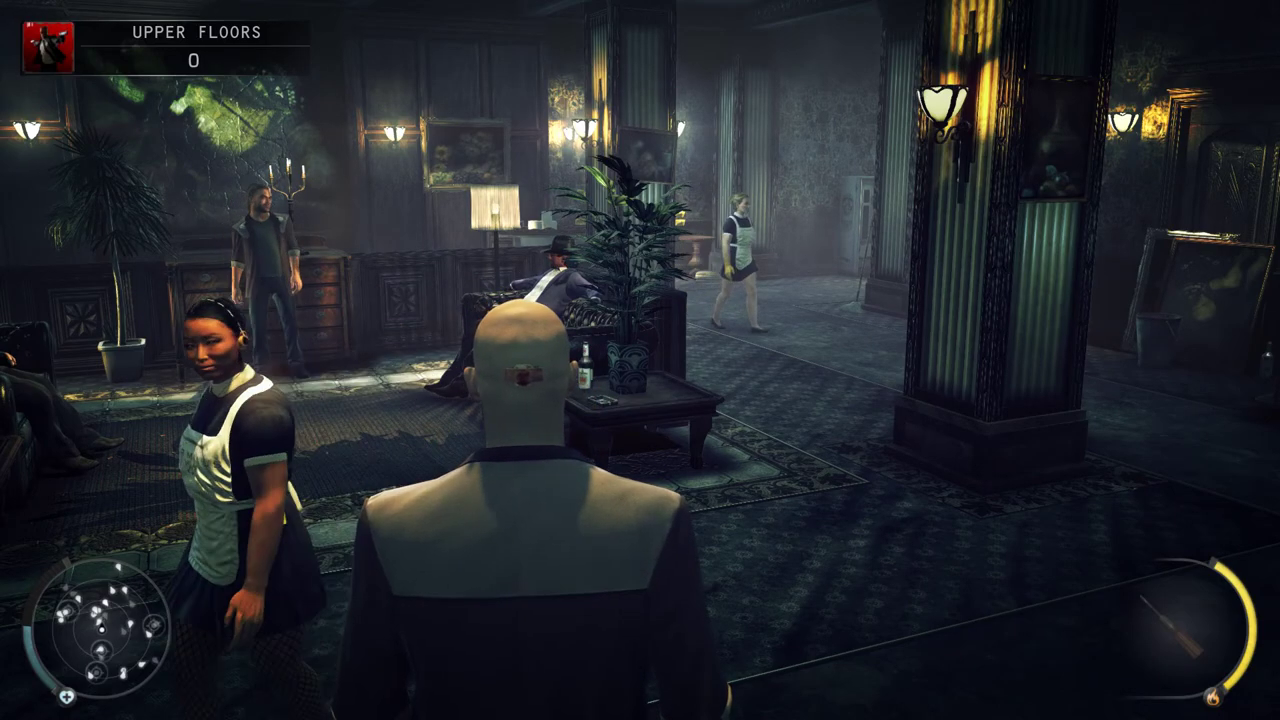
Use Instinct and walk into the hotel lobby, confirming the top-left overlay shows 60 FPS.
key(ctrl)
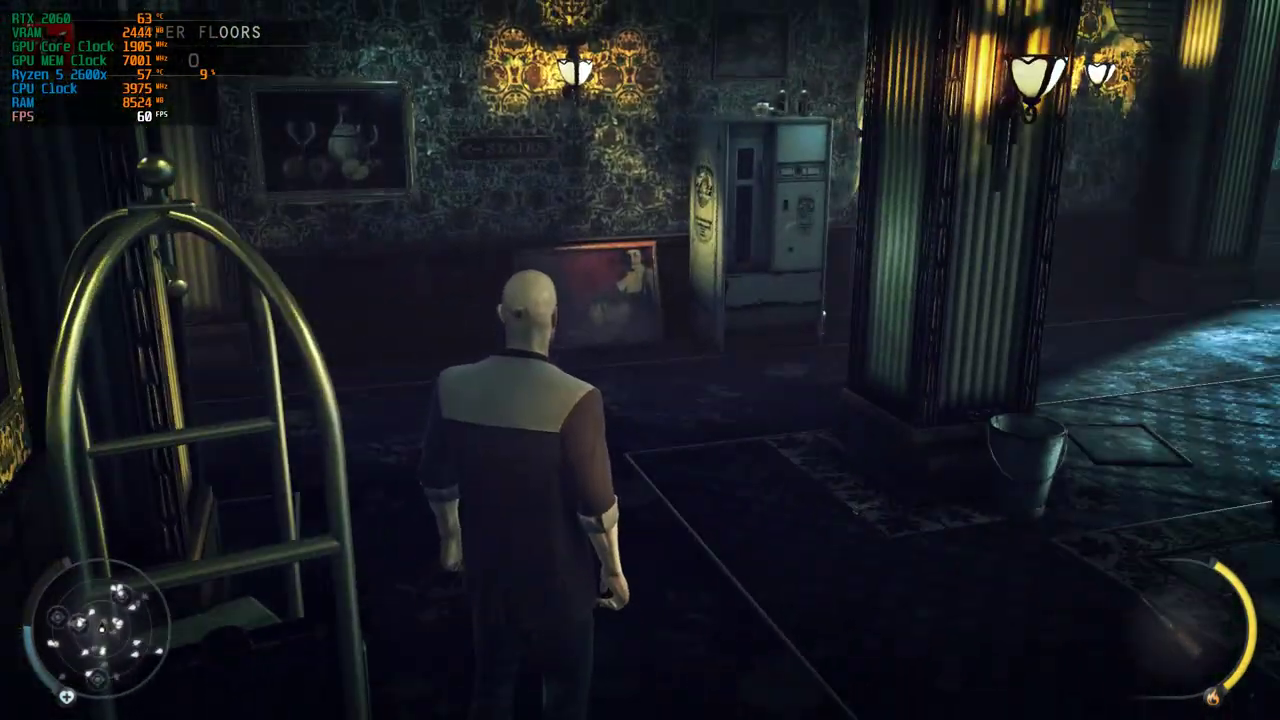
key(w)
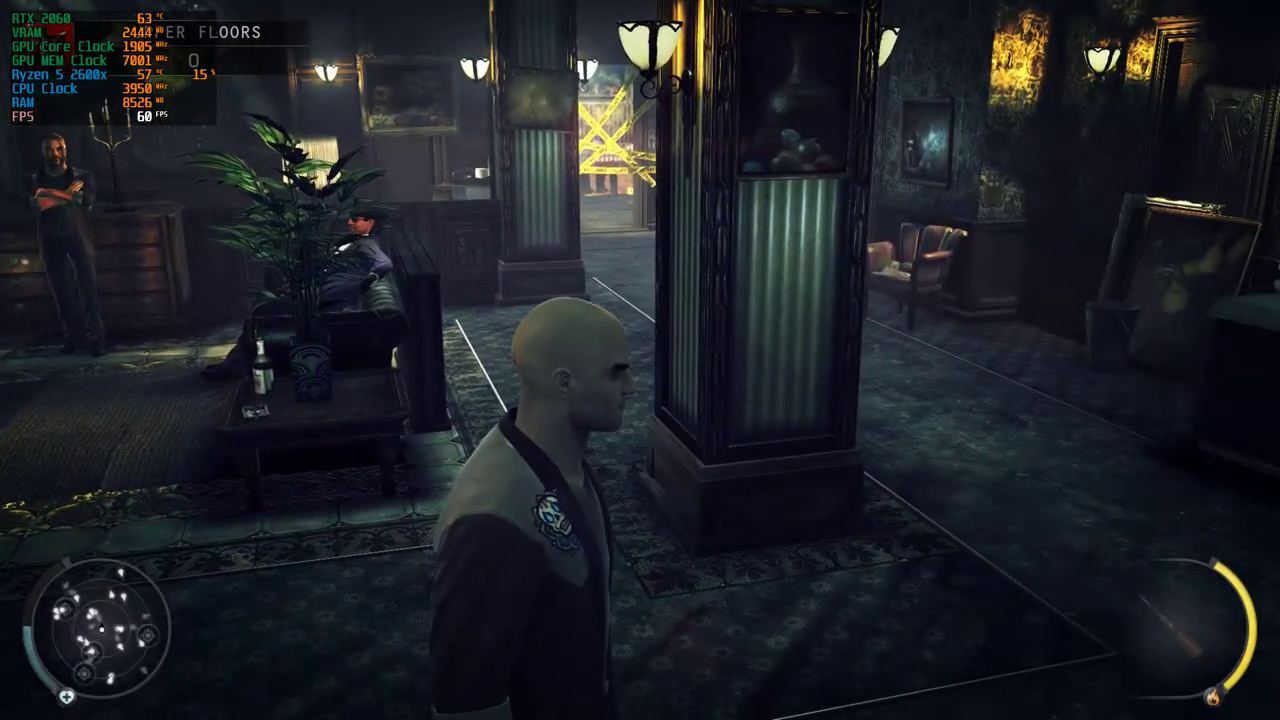